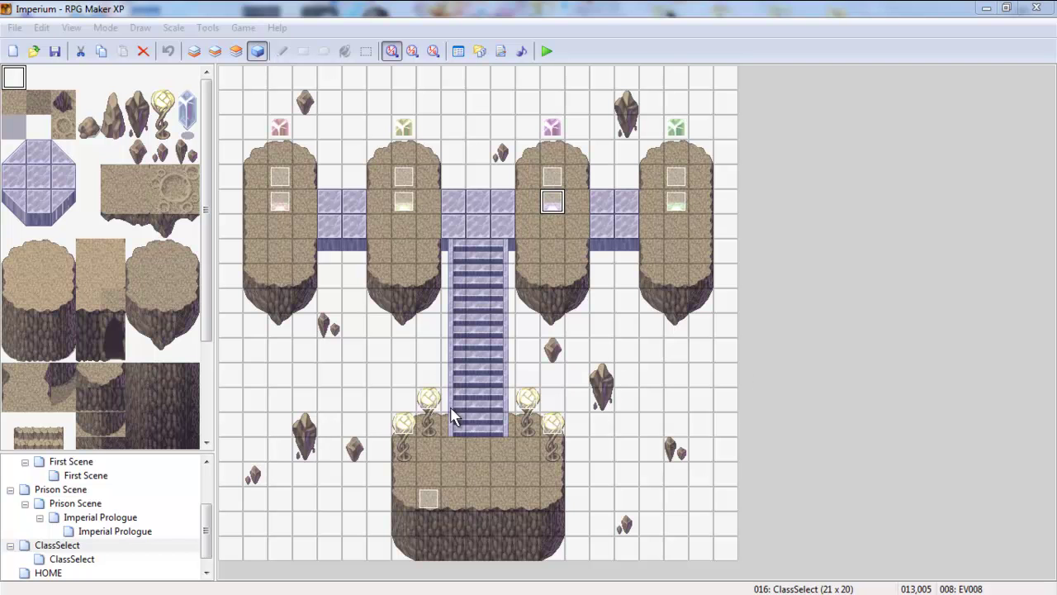
# - Select the event tile on the lower island of the ClassSelect map
pyautogui.click(430, 498)
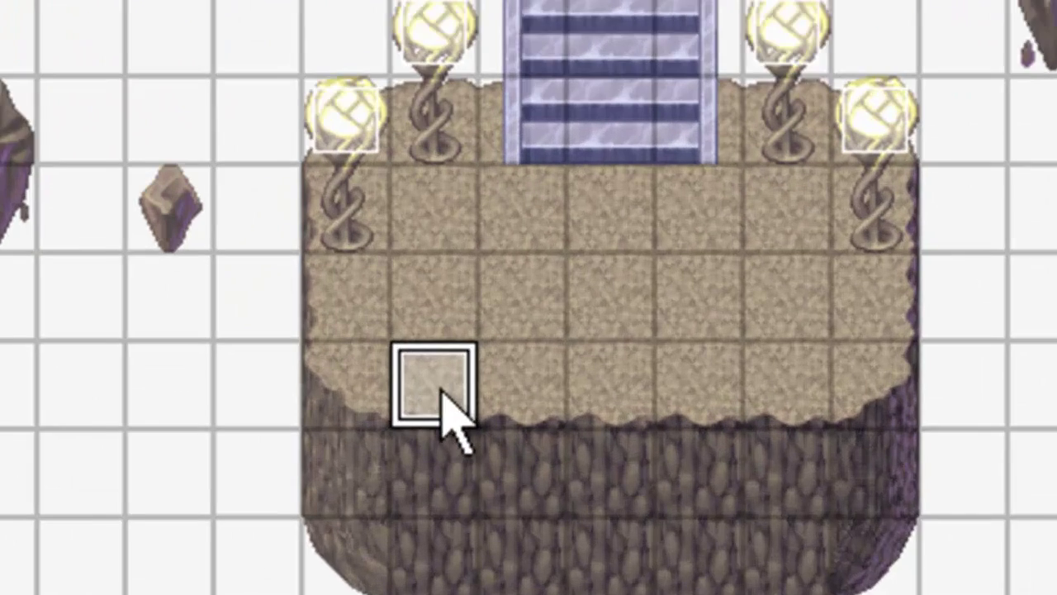
pyautogui.doubleClick(442, 401)
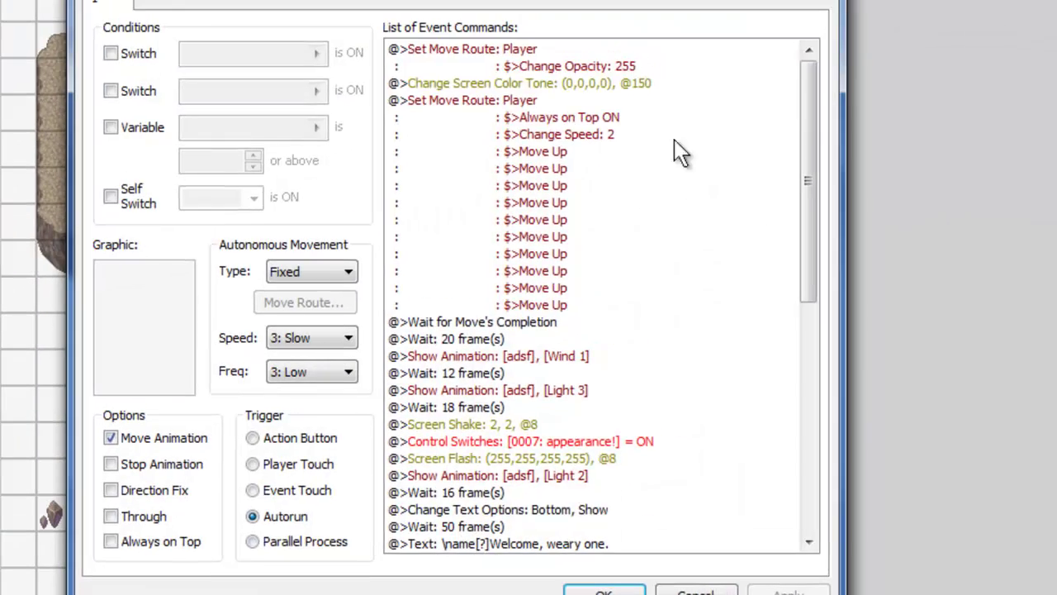
pyautogui.moveTo(828, 134)
pyautogui.mouseDown()
pyautogui.moveTo(843, 401)
pyautogui.moveTo(834, 152)
pyautogui.moveTo(761, 573)
pyautogui.mouseUp()
pyautogui.click(604, 591)
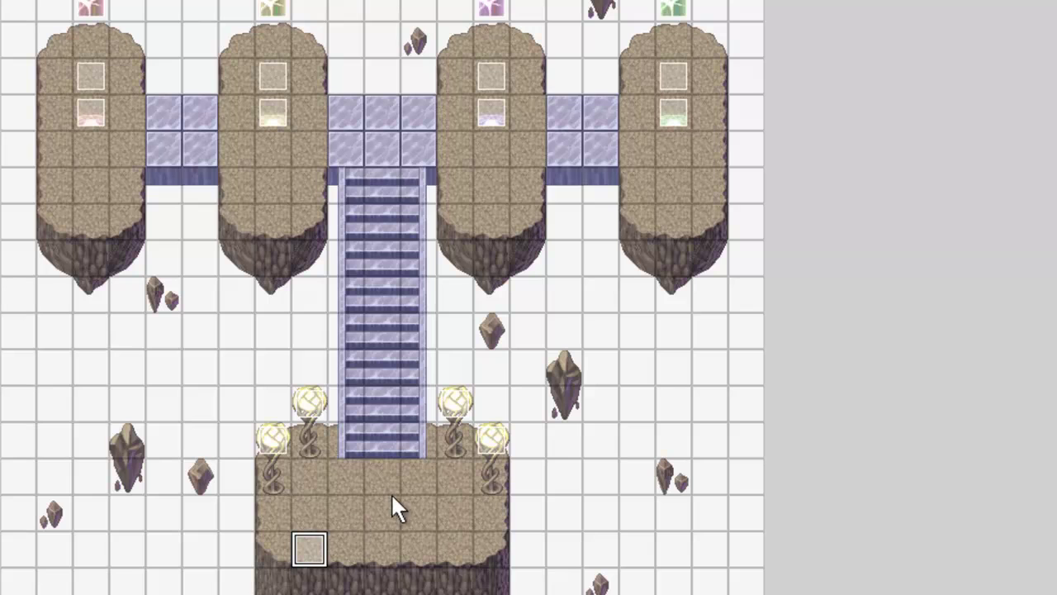
pyautogui.click(371, 489)
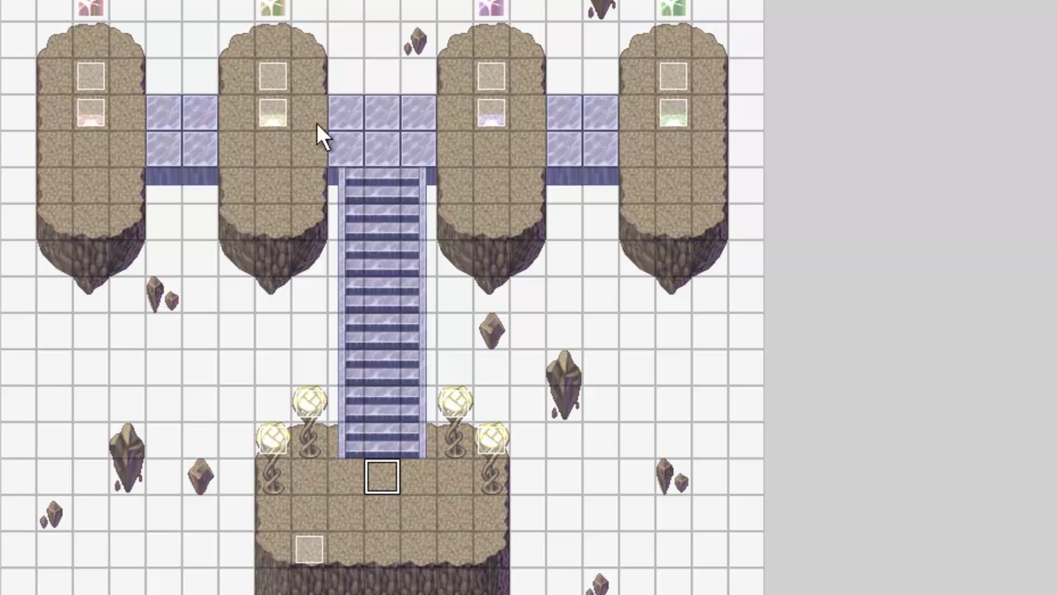
pyautogui.click(88, 116)
pyautogui.click(272, 116)
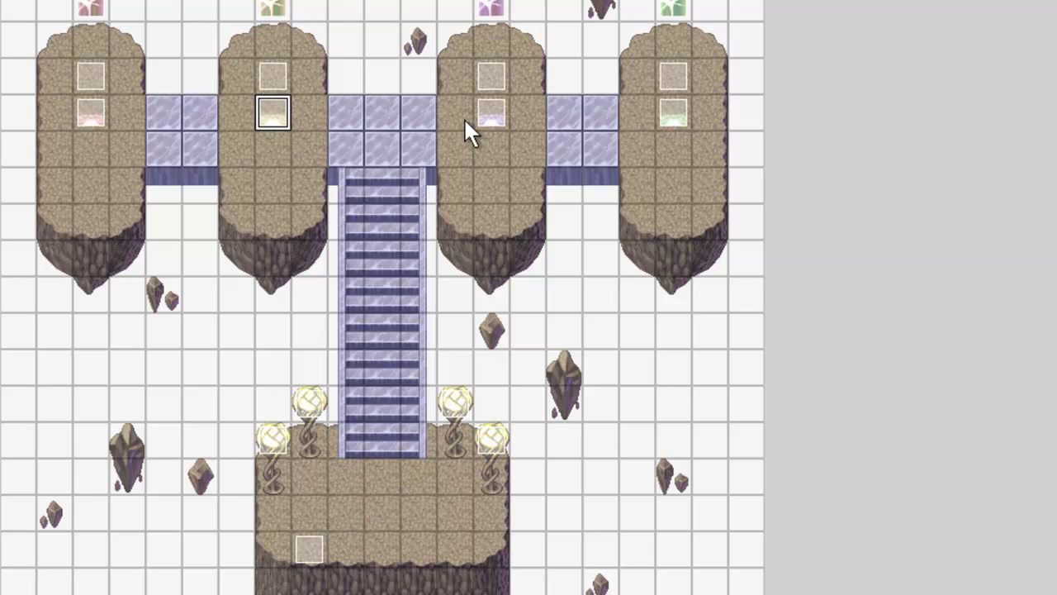
pyautogui.click(488, 116)
pyautogui.click(673, 114)
pyautogui.click(491, 115)
pyautogui.click(272, 116)
pyautogui.click(90, 116)
pyautogui.click(275, 117)
pyautogui.doubleClick(87, 120)
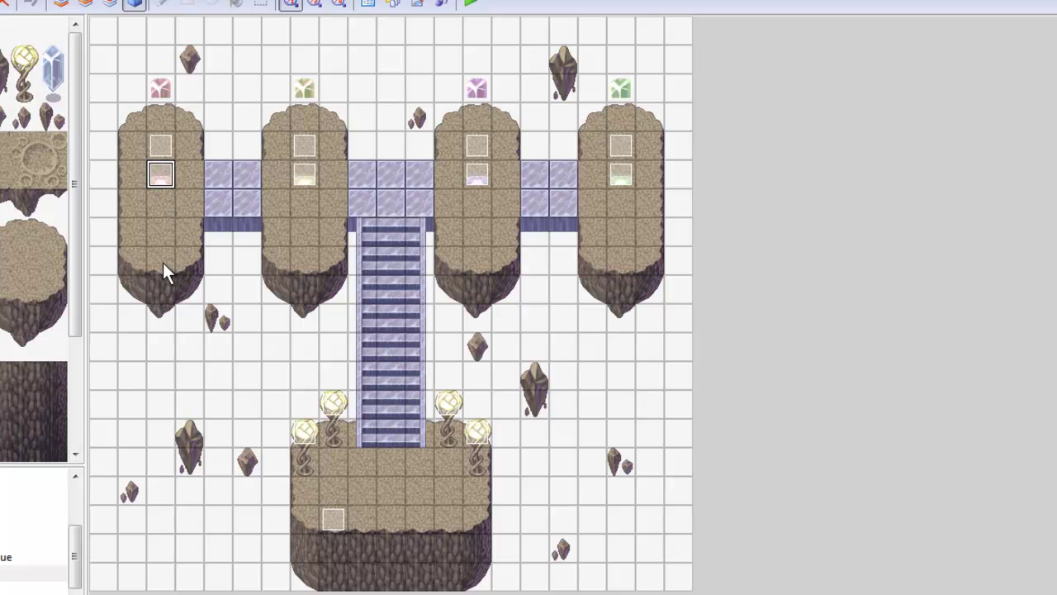
pyautogui.doubleClick(301, 180)
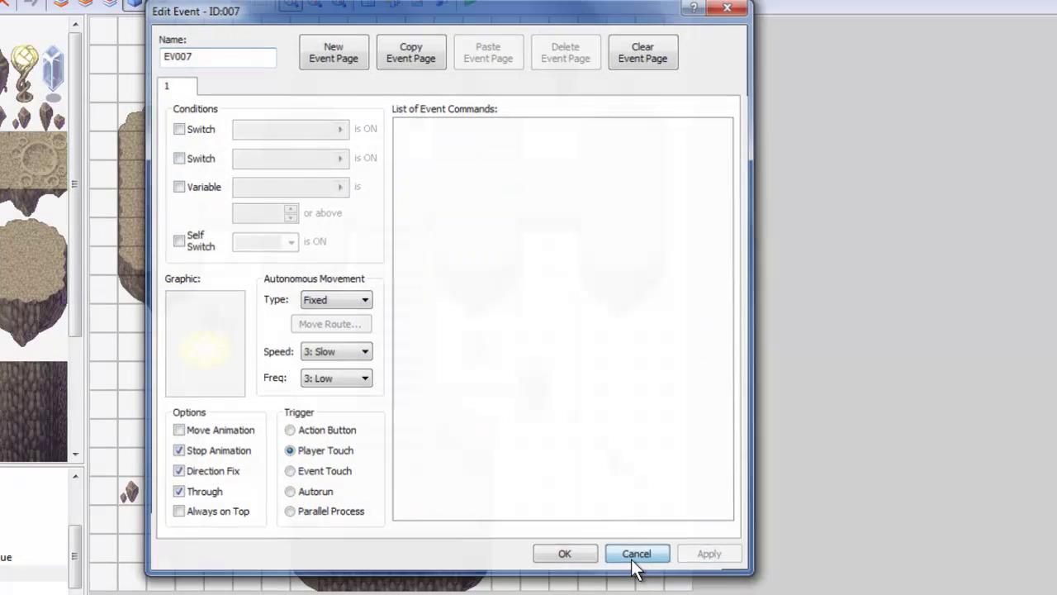
pyautogui.click(631, 557)
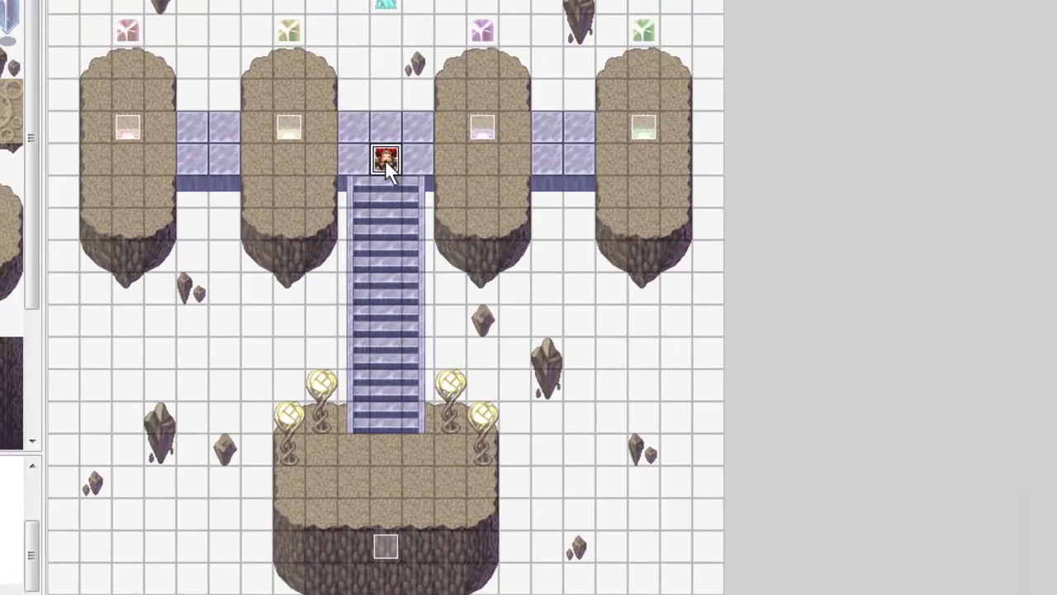
pyautogui.doubleClick(385, 159)
pyautogui.click(190, 31)
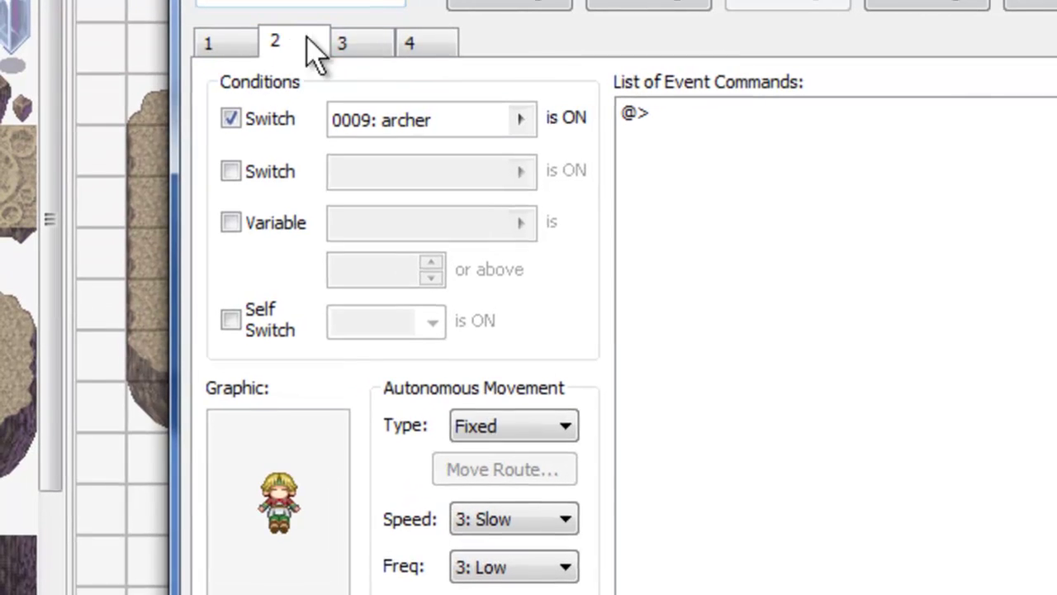
pyautogui.click(342, 43)
pyautogui.click(410, 43)
pyautogui.click(246, 48)
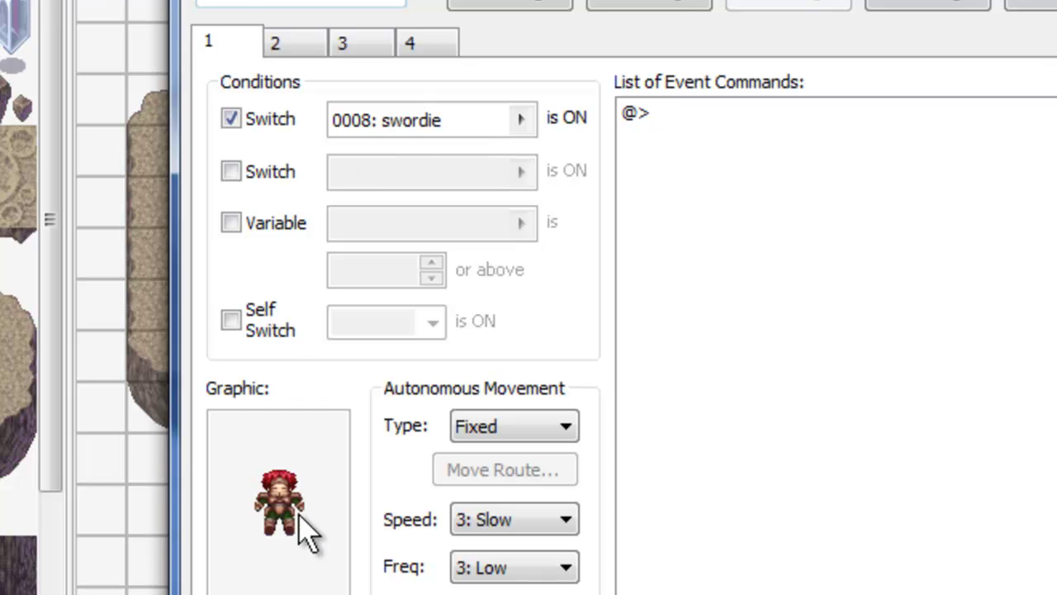
pyautogui.click(280, 39)
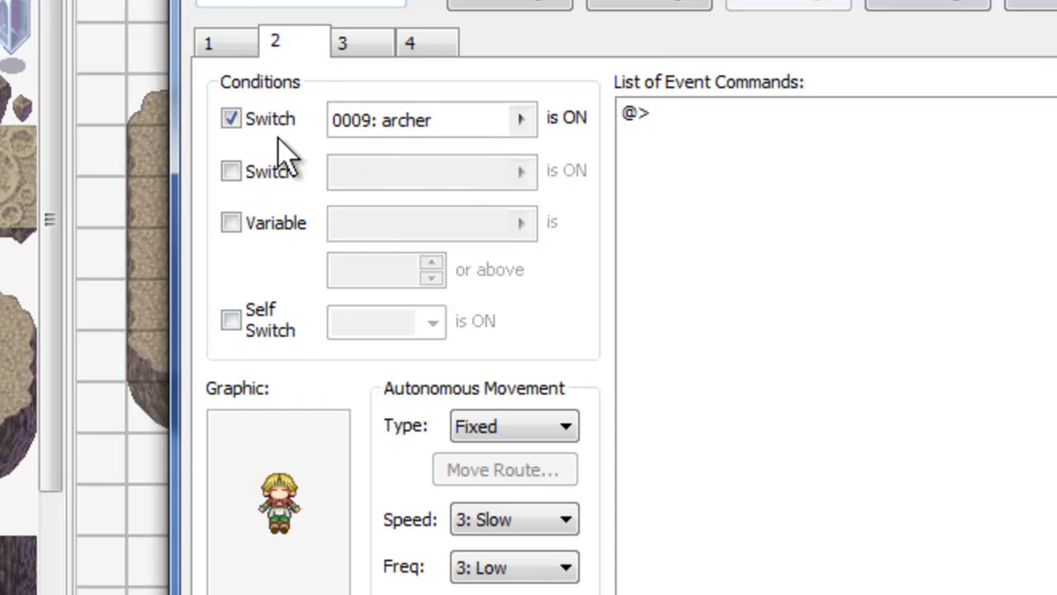
pyautogui.click(367, 43)
pyautogui.click(425, 43)
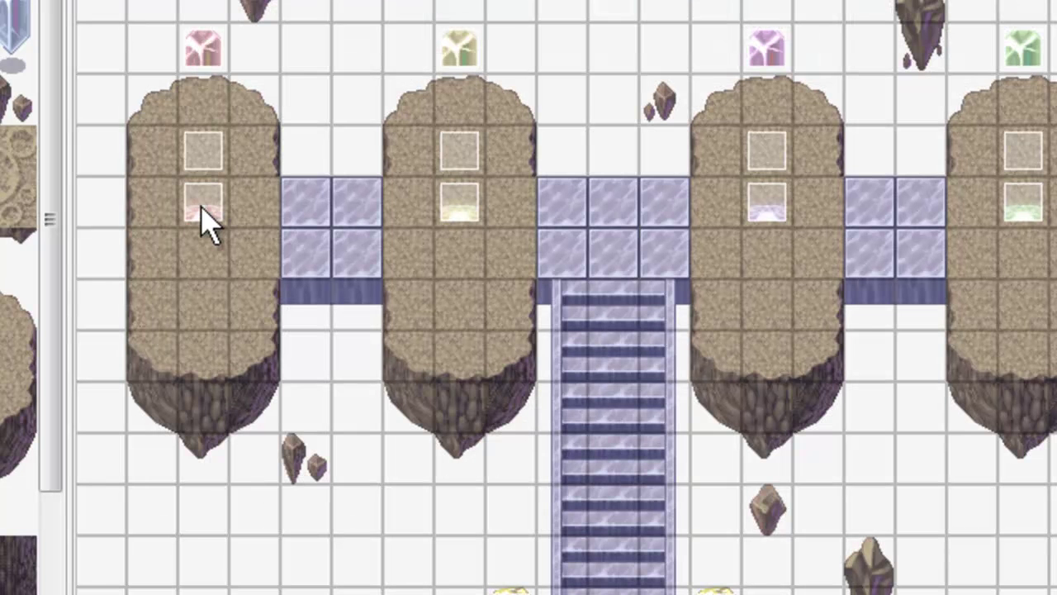
pyautogui.doubleClick(203, 206)
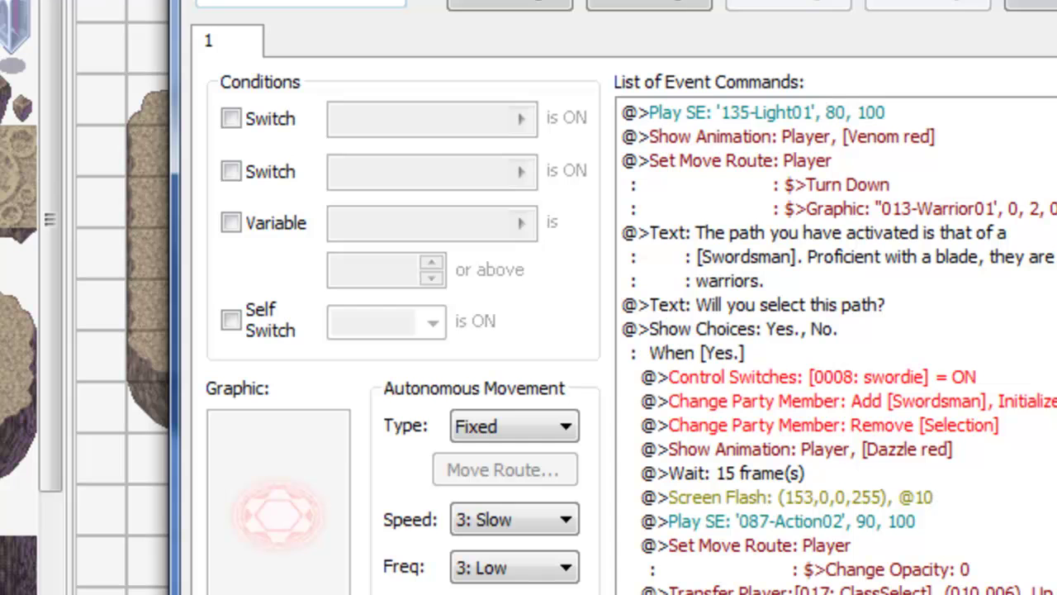
pyautogui.click(826, 590)
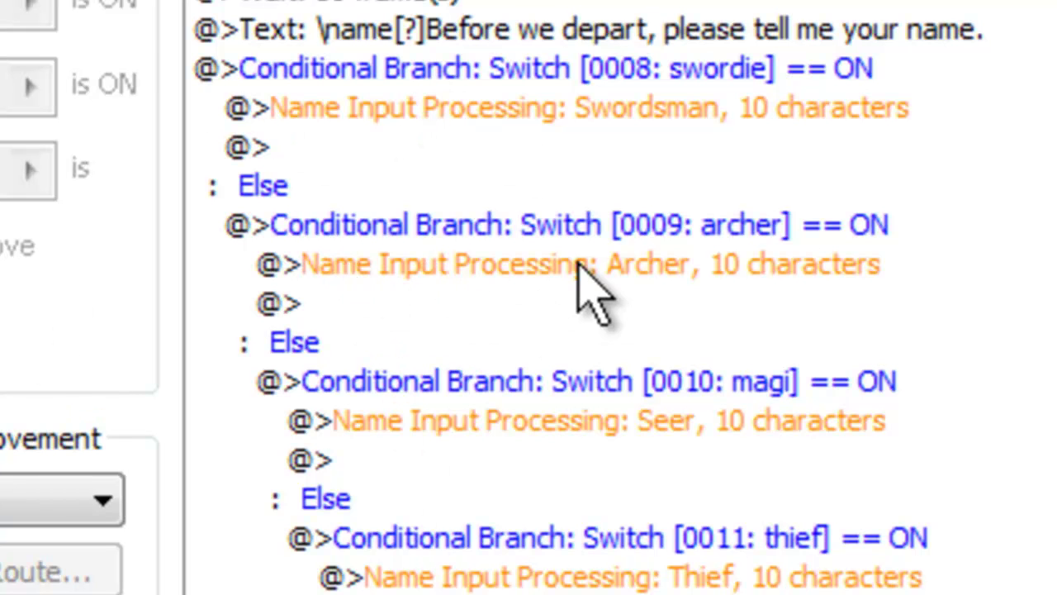
pyautogui.scroll(-2, 987, 570)
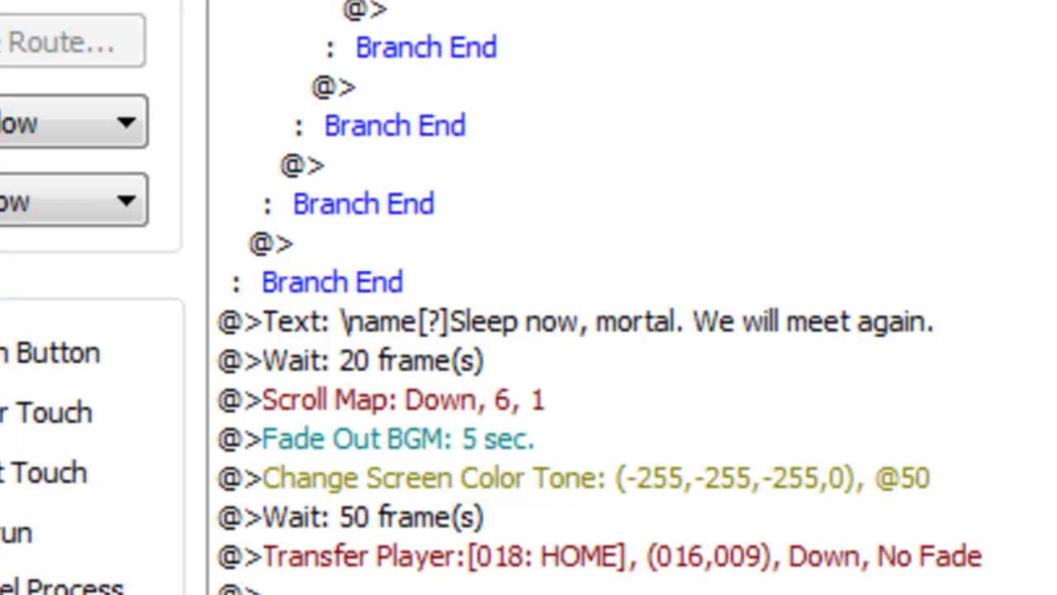
pyautogui.scroll(2, 838, 154)
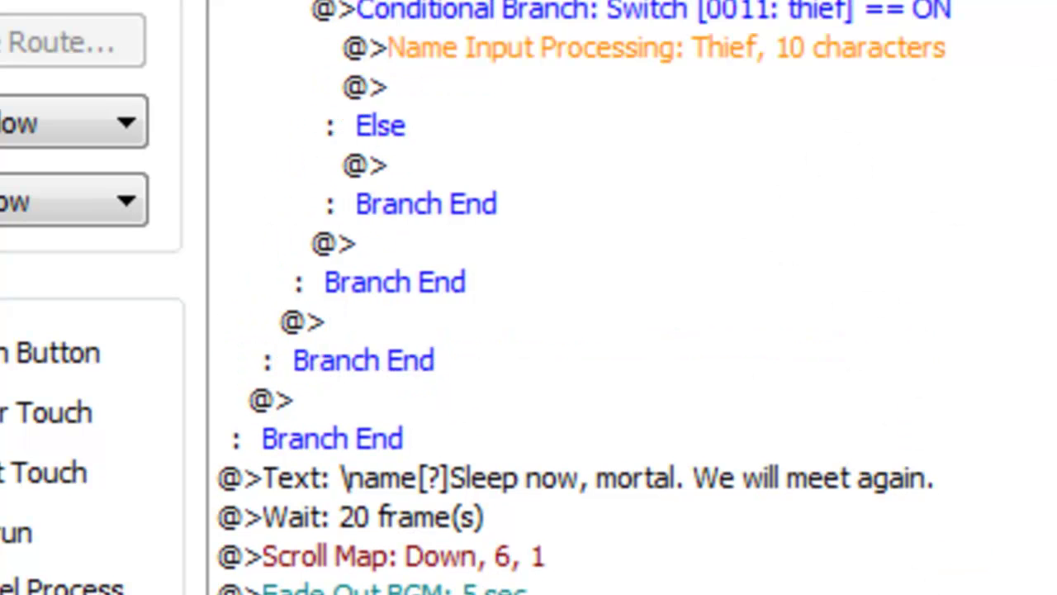
pyautogui.scroll(-2, 1049, 528)
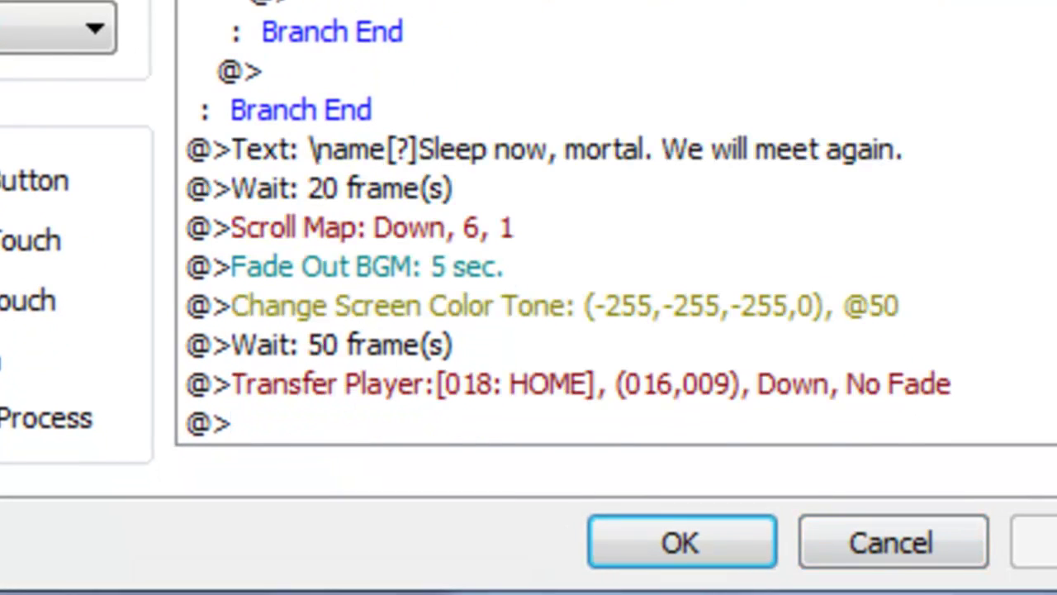
pyautogui.click(879, 545)
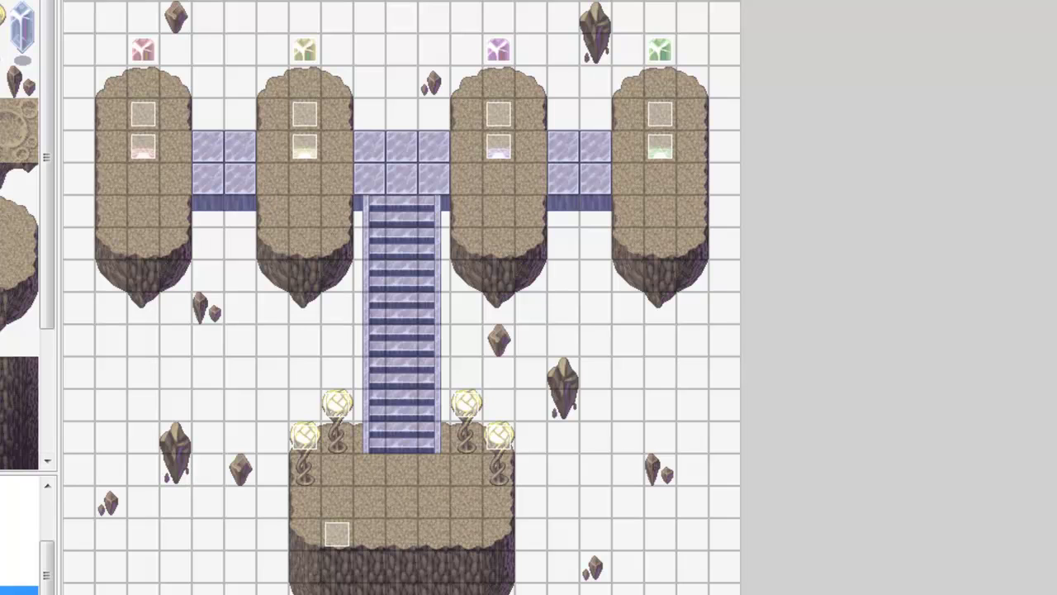
# - Flip between the throne-room and ClassSelect maps, settle on the throne room, and launch a playtest
pyautogui.click(20, 576)
pyautogui.click(20, 588)
pyautogui.click(20, 576)
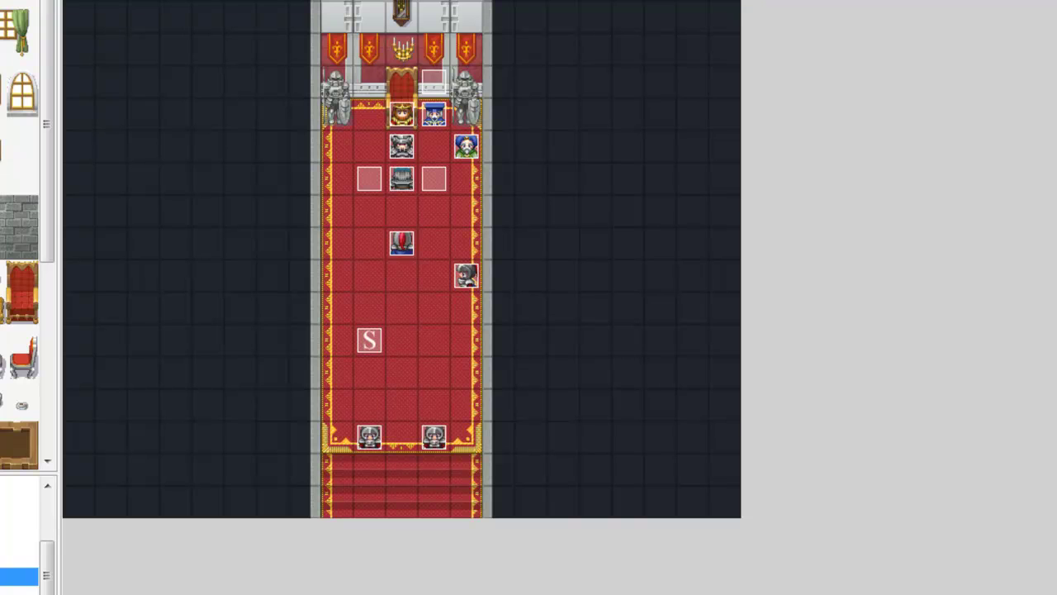
pyautogui.hotkey('alt', 'F4')
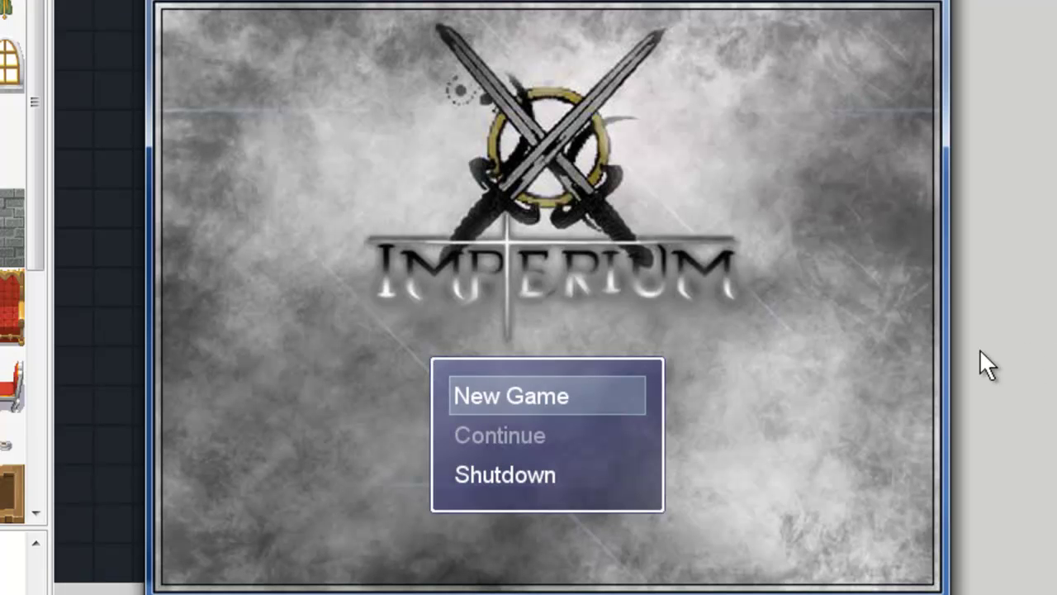
# - Cycle the Imperium title menu selection among New Game, Continue and Shutdown
pyautogui.press('Down')
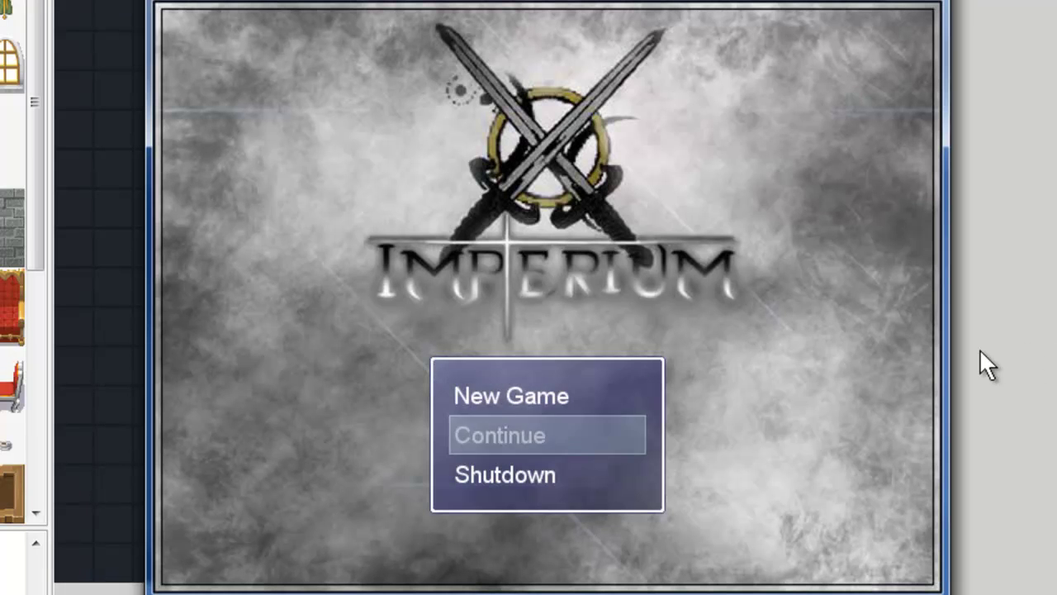
pyautogui.press('Up')
pyautogui.press('Up')
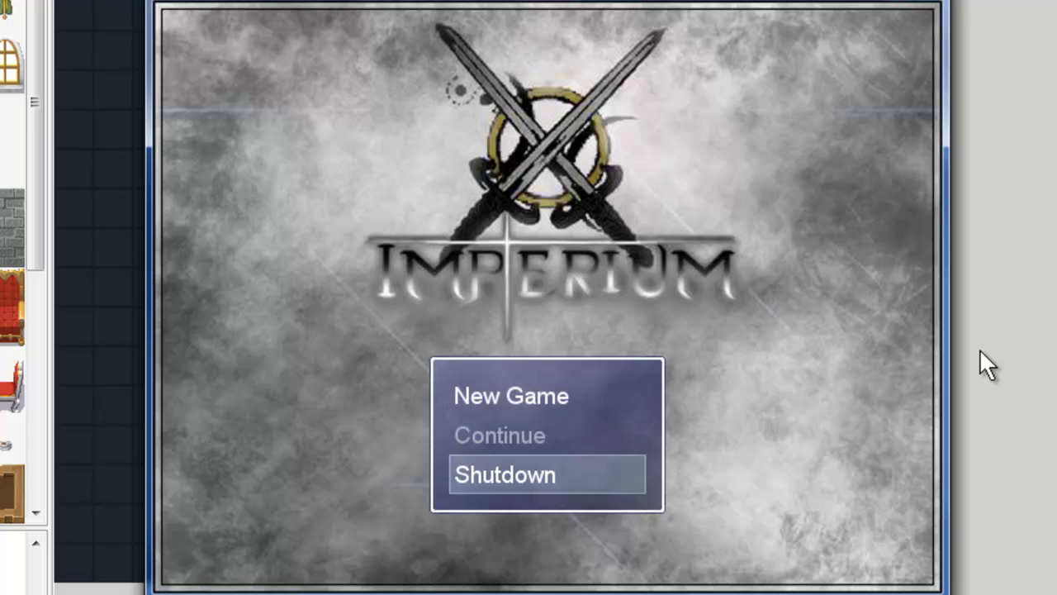
pyautogui.press('Down')
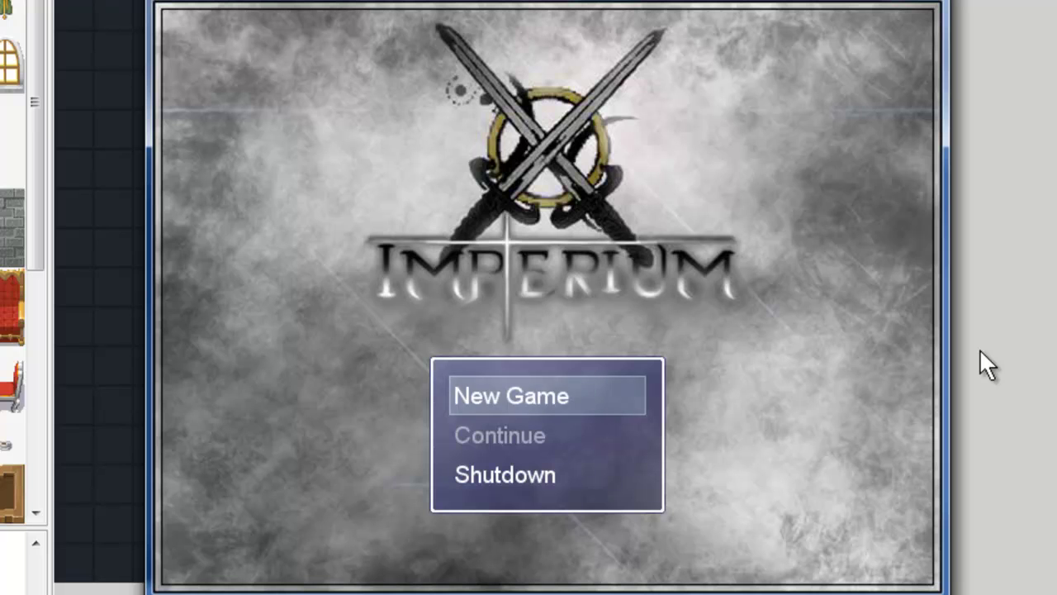
# - Start a New Game and advance the King's and Chancellor's dialogue to the black narration
pyautogui.press('Up')
pyautogui.press('Up')
pyautogui.press('Up')
pyautogui.press('Return')
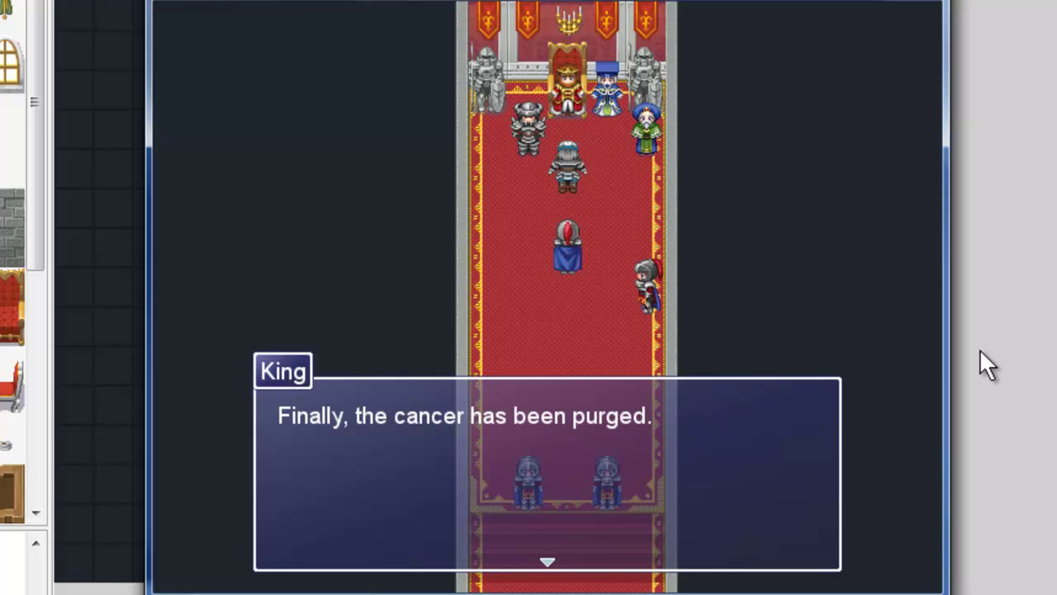
pyautogui.press('Return')
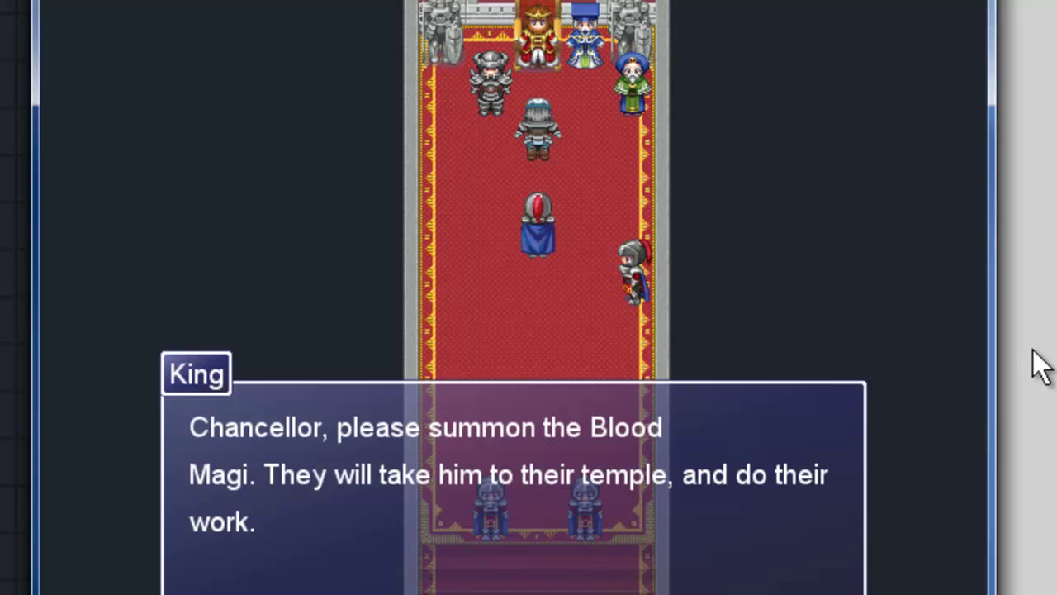
pyautogui.press('Return')
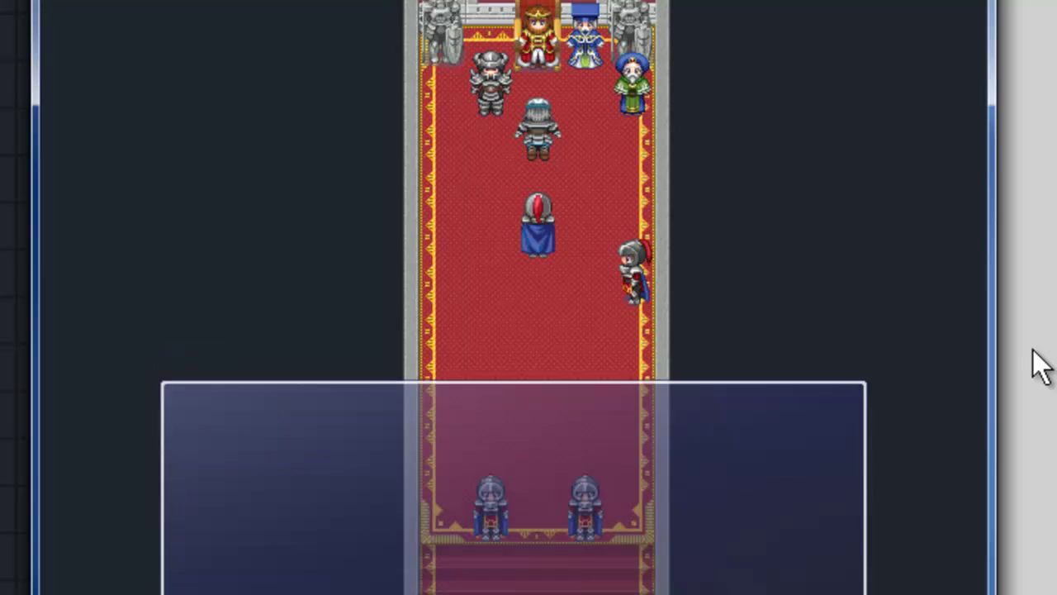
pyautogui.press('Return')
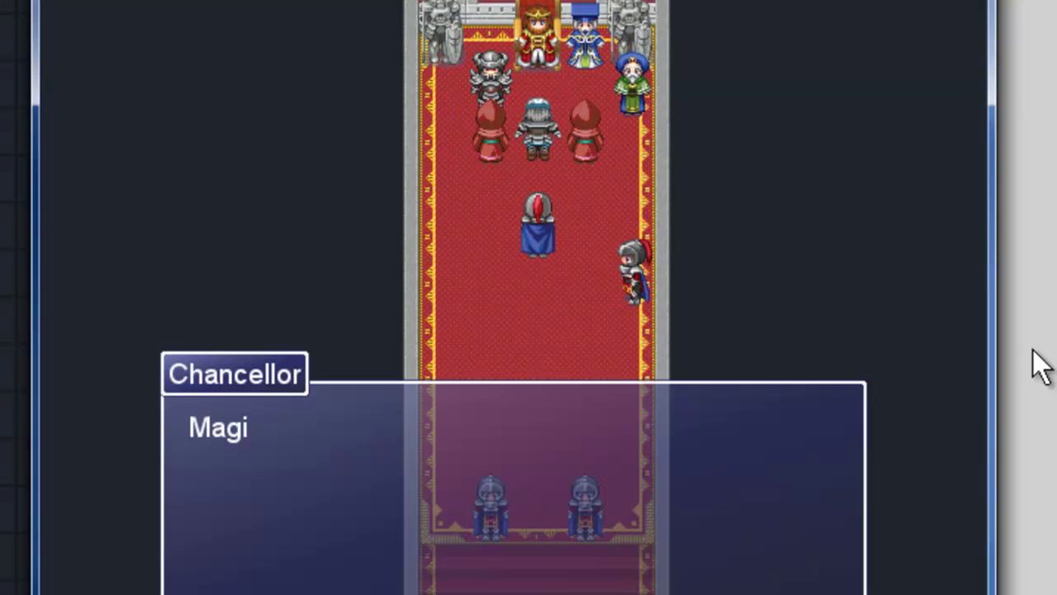
pyautogui.press('Return')
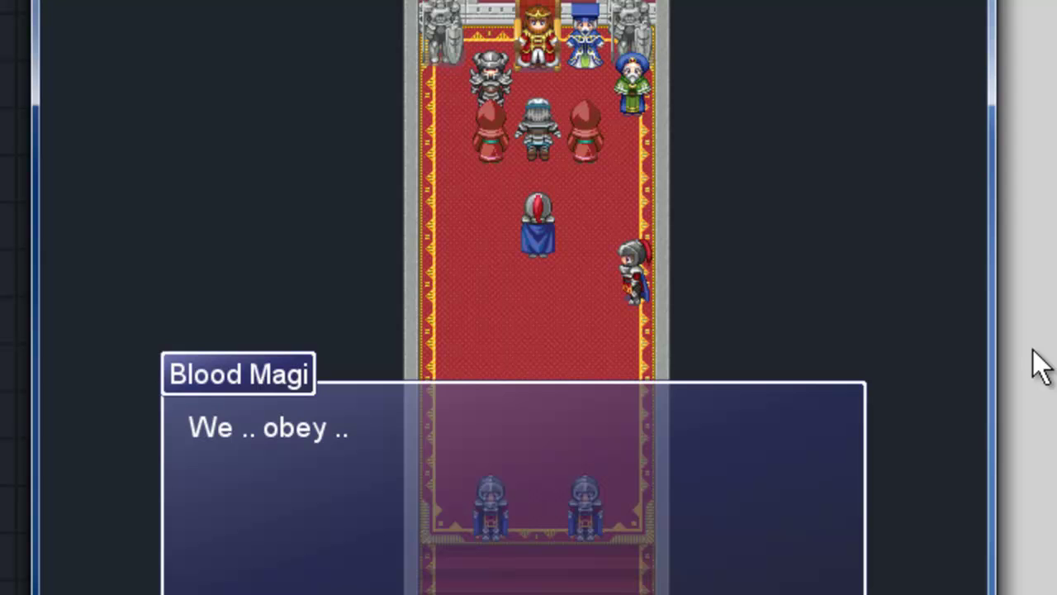
pyautogui.press('Return')
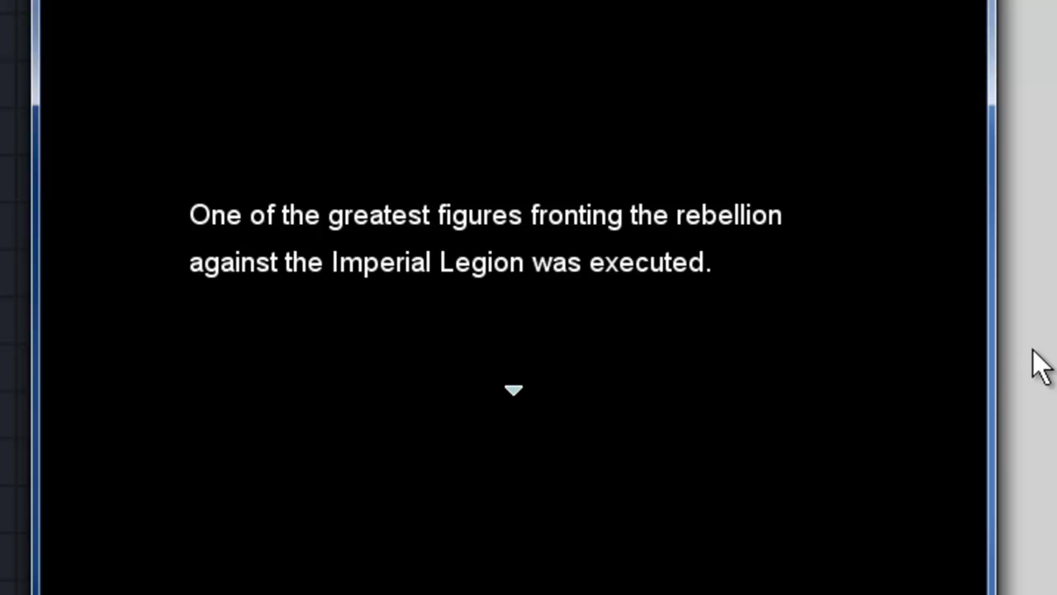
pyautogui.press('Return')
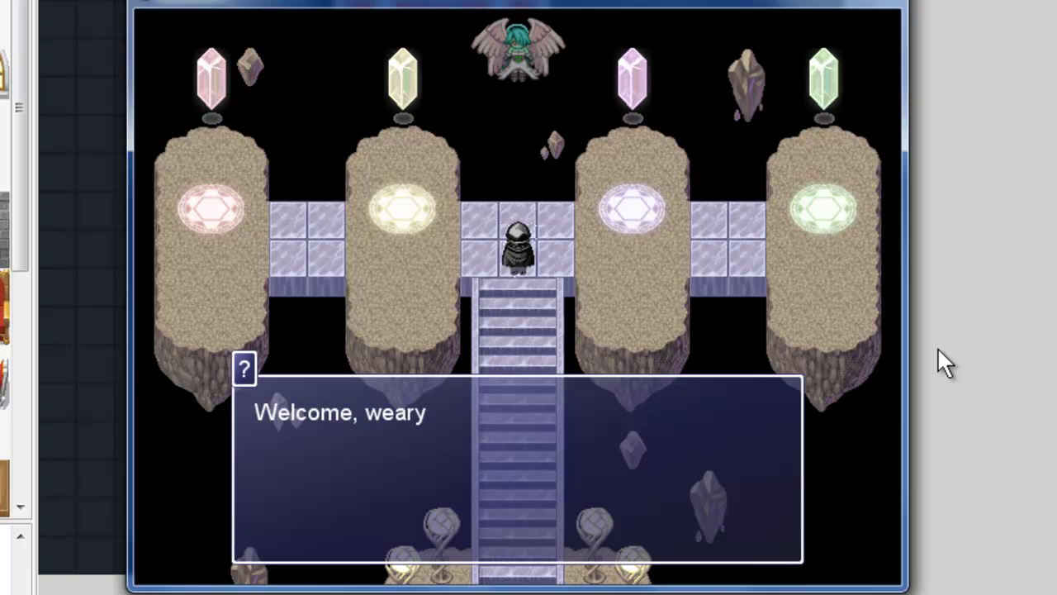
# - Dismiss the welcome, four-paths, crystal and arrow-keys tutorial messages, then step the hero left
pyautogui.press('Return')
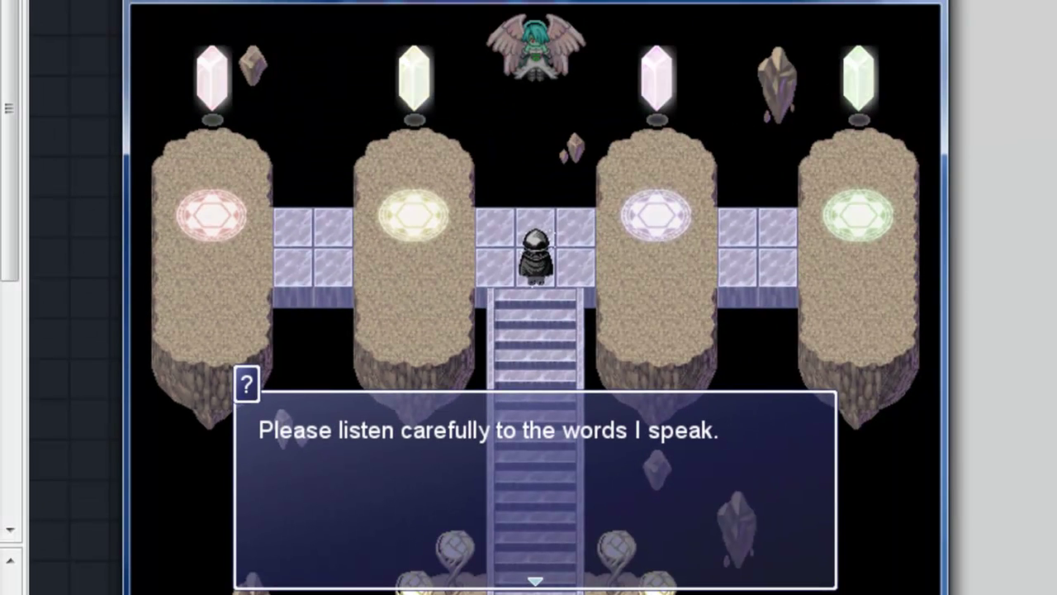
pyautogui.press('Return')
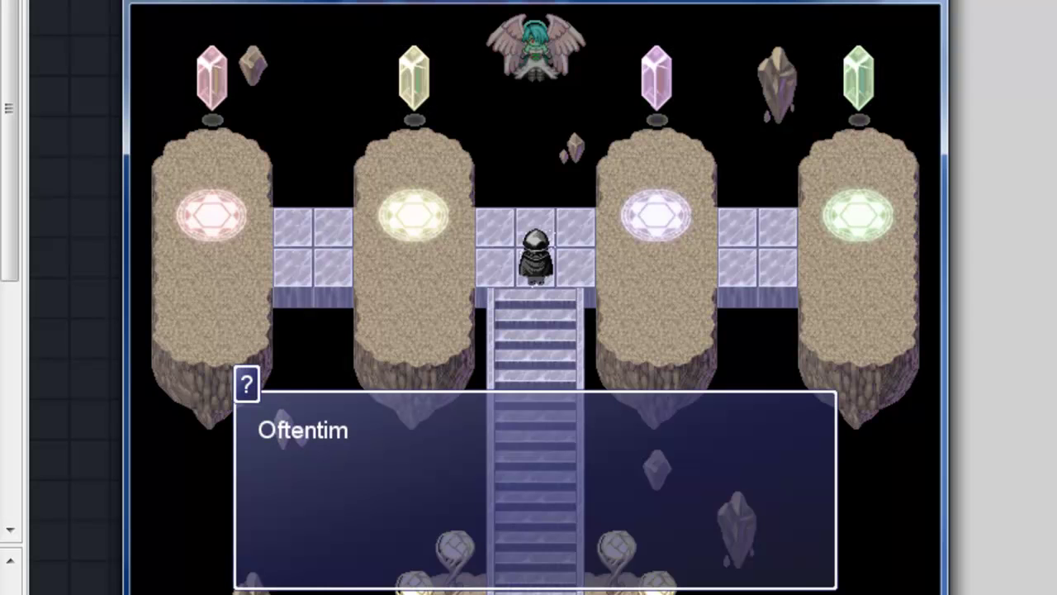
pyautogui.press('Return')
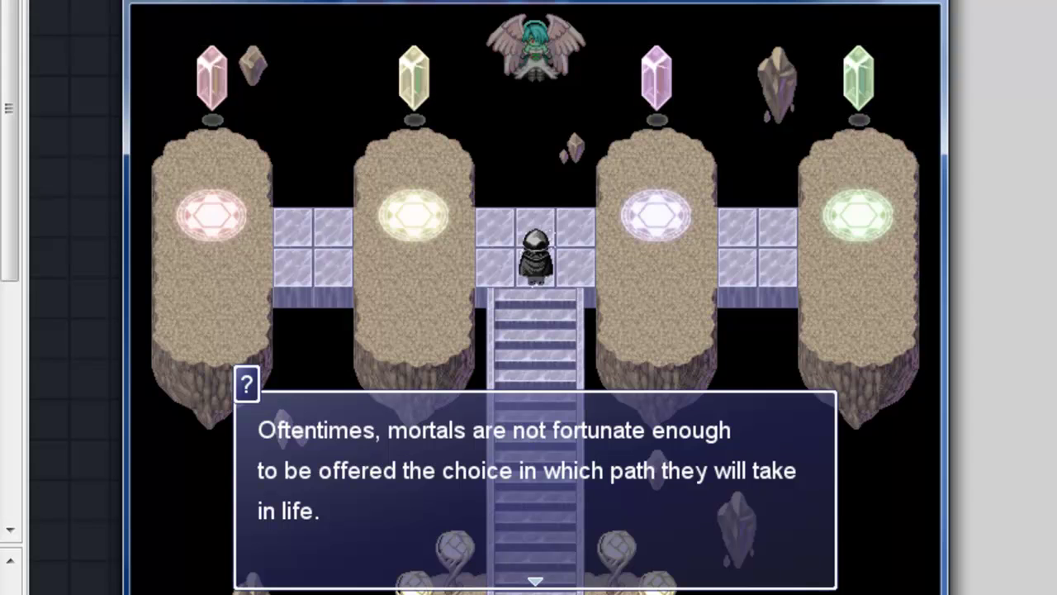
pyautogui.press('Return')
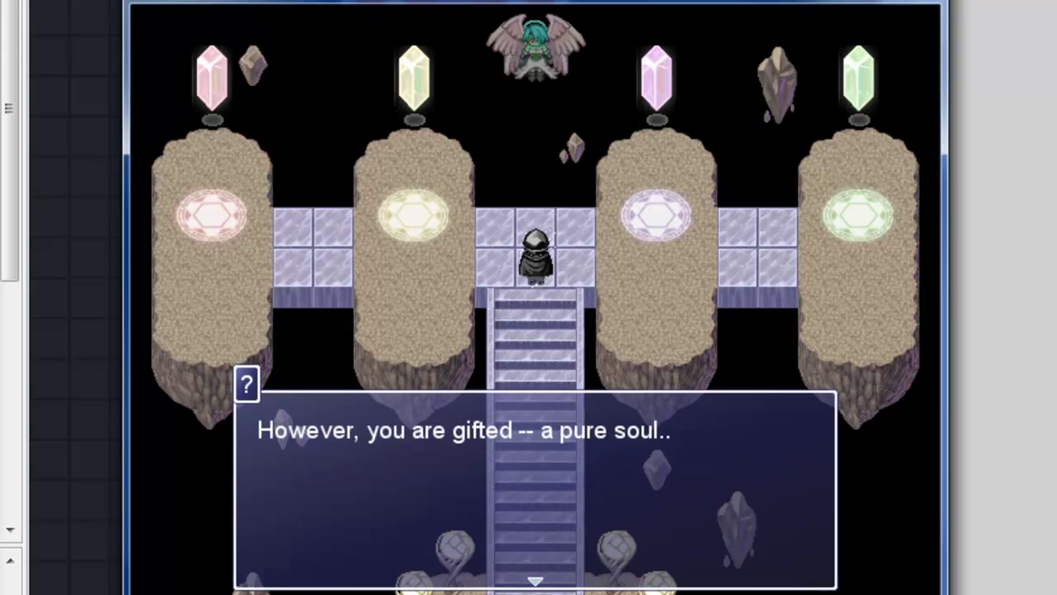
pyautogui.press('Return')
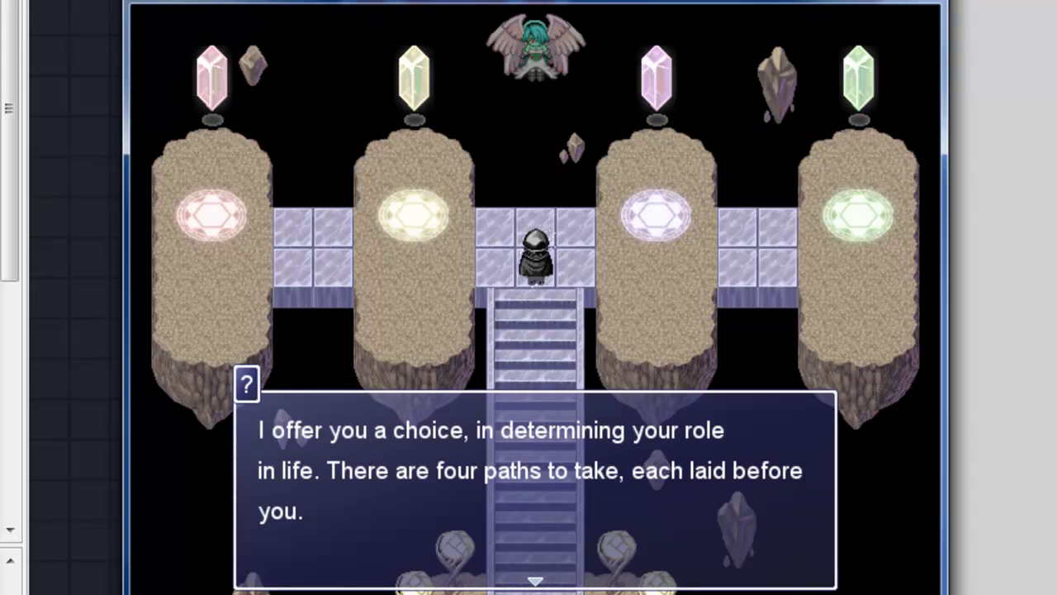
pyautogui.press('Return')
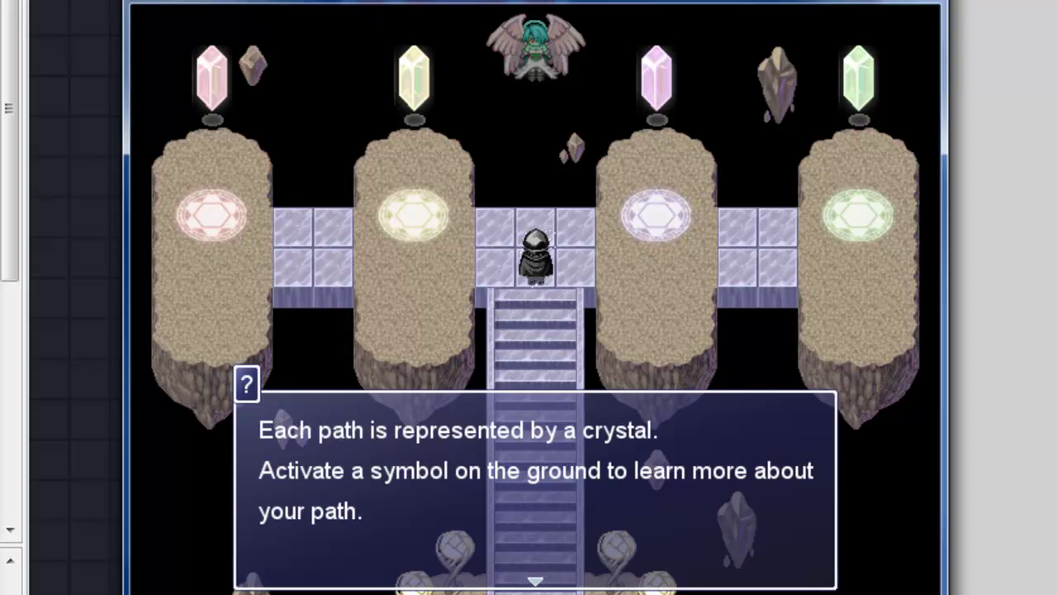
pyautogui.press('Return')
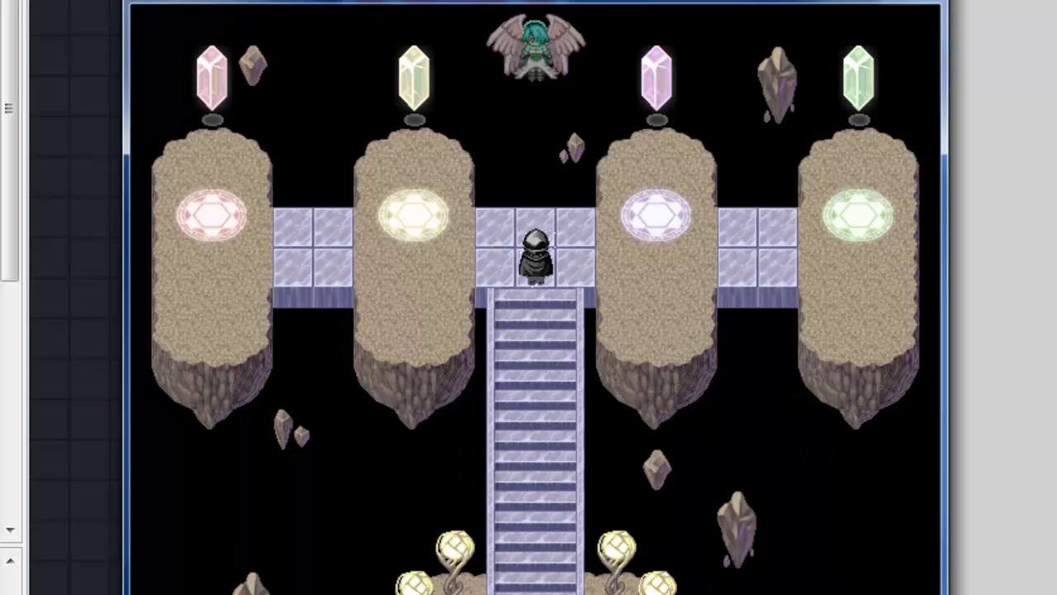
pyautogui.press('Return')
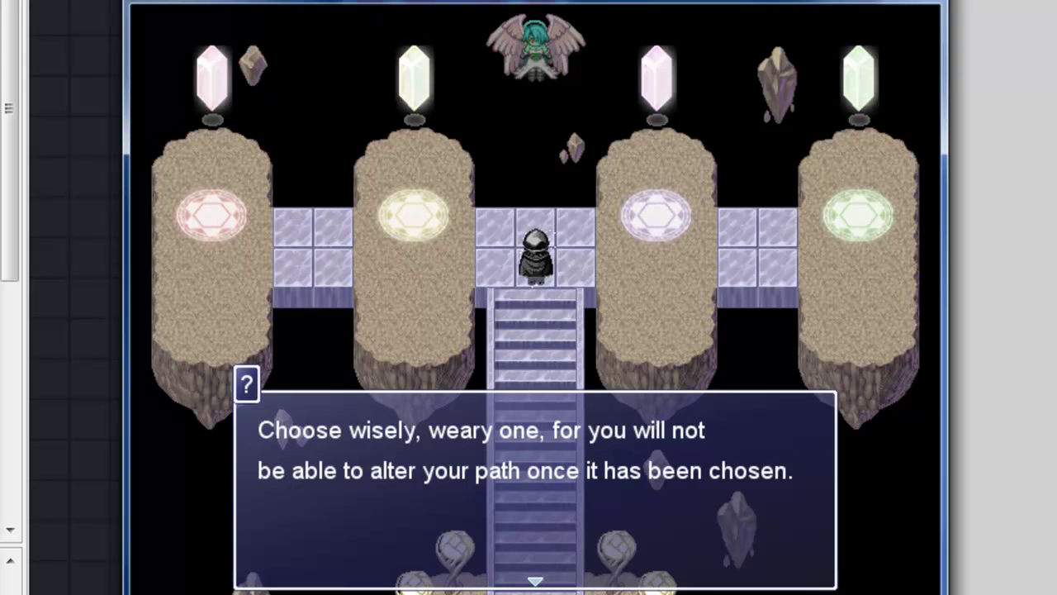
pyautogui.press('Return')
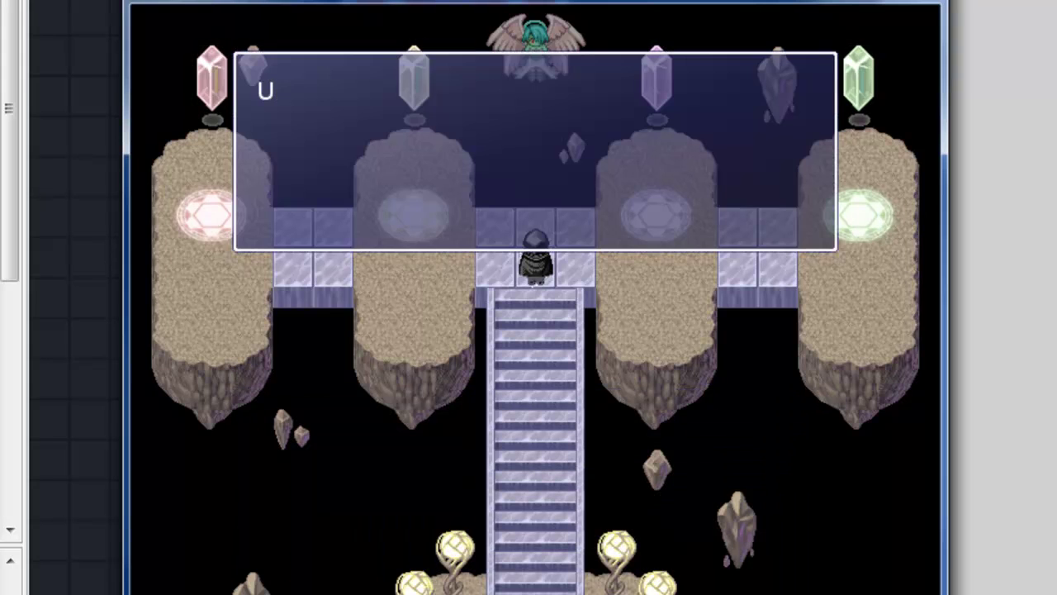
pyautogui.press('Return')
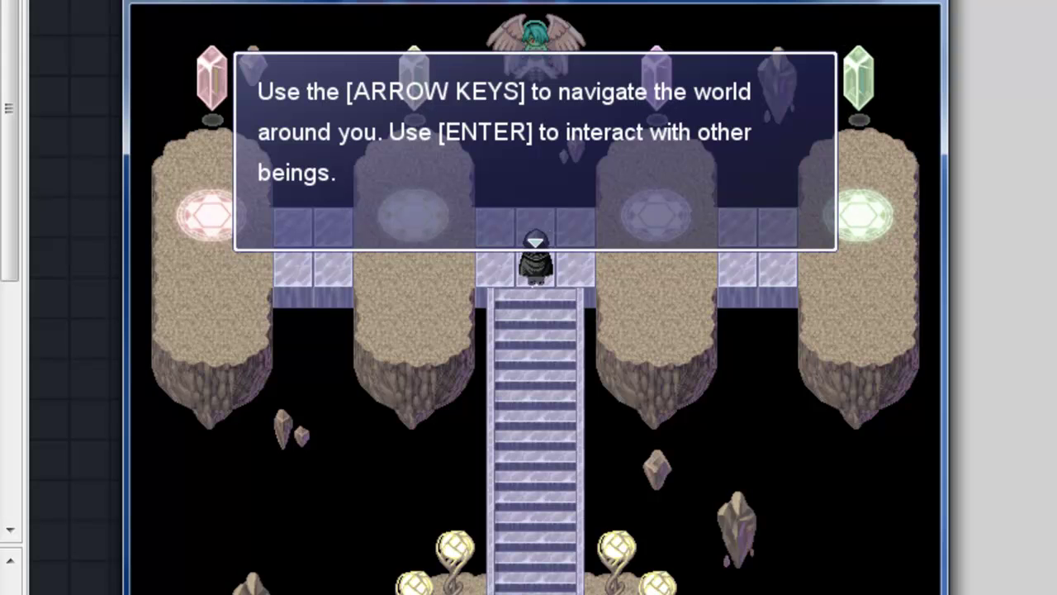
pyautogui.press('Return')
pyautogui.press('Left')
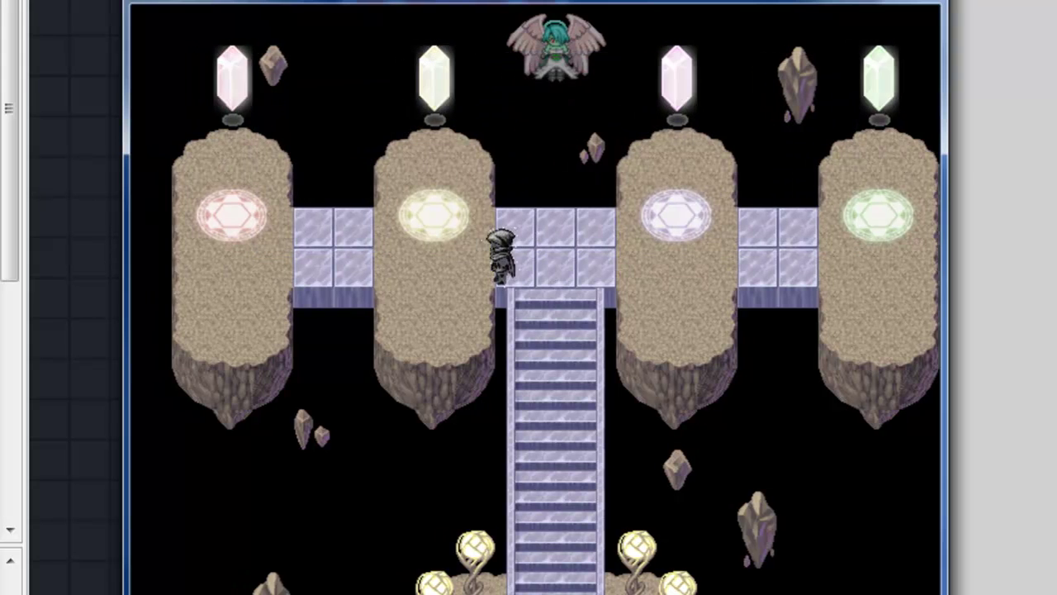
# - Walk the hero down the central stairs and back up to the bridge
pyautogui.press('Right')
pyautogui.press('Down')
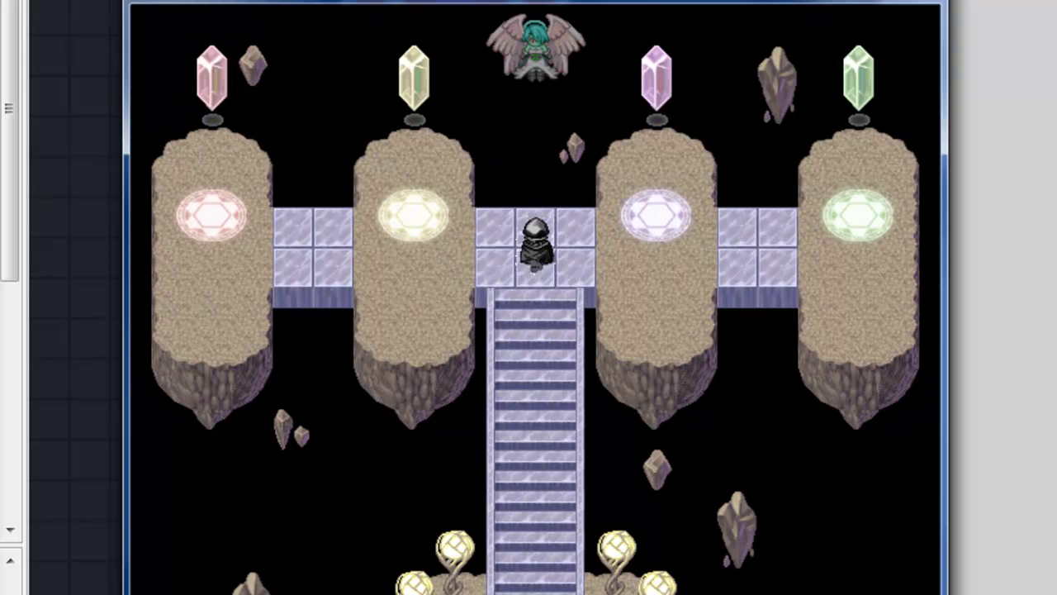
pyautogui.press('Down')
pyautogui.press('Up')
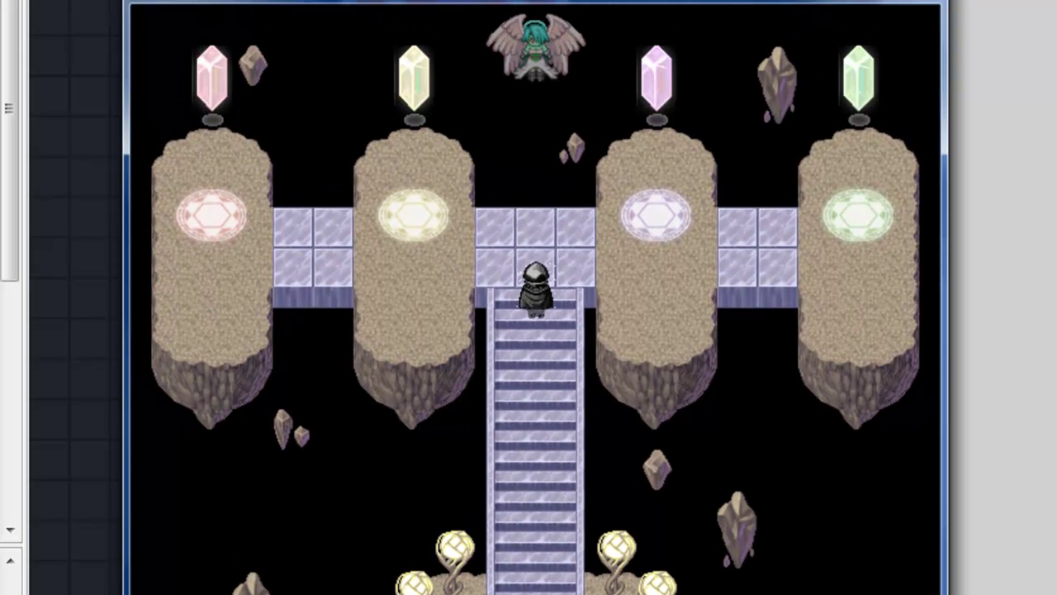
pyautogui.press('Down')
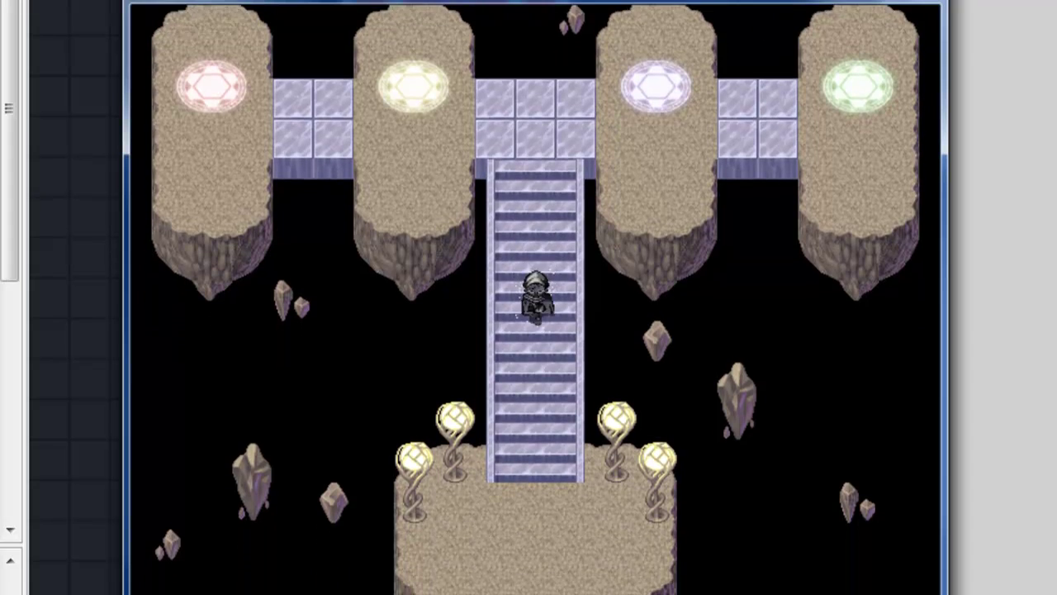
pyautogui.press('Down')
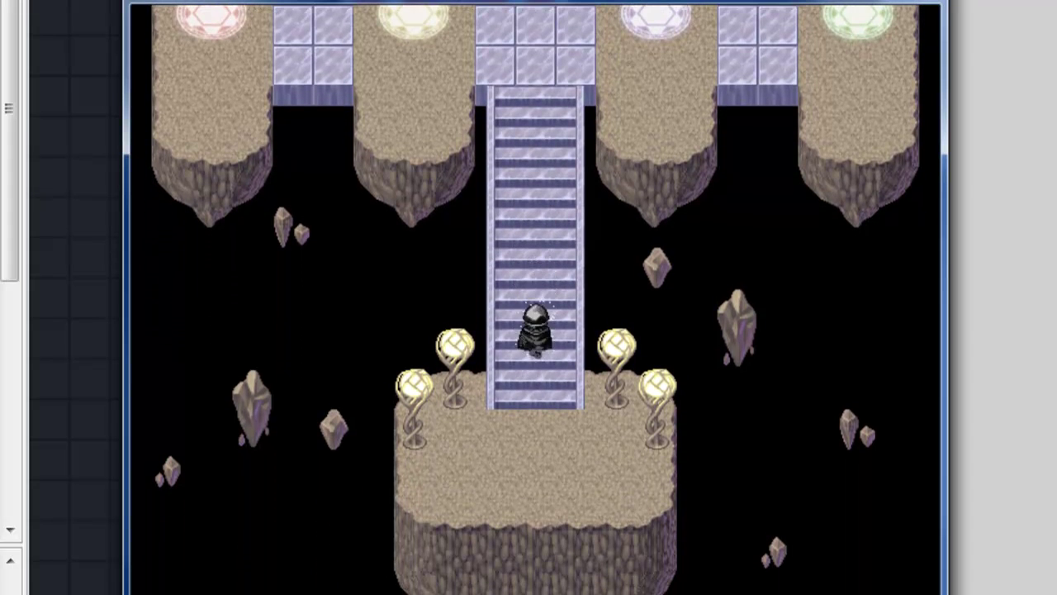
pyautogui.press('Up')
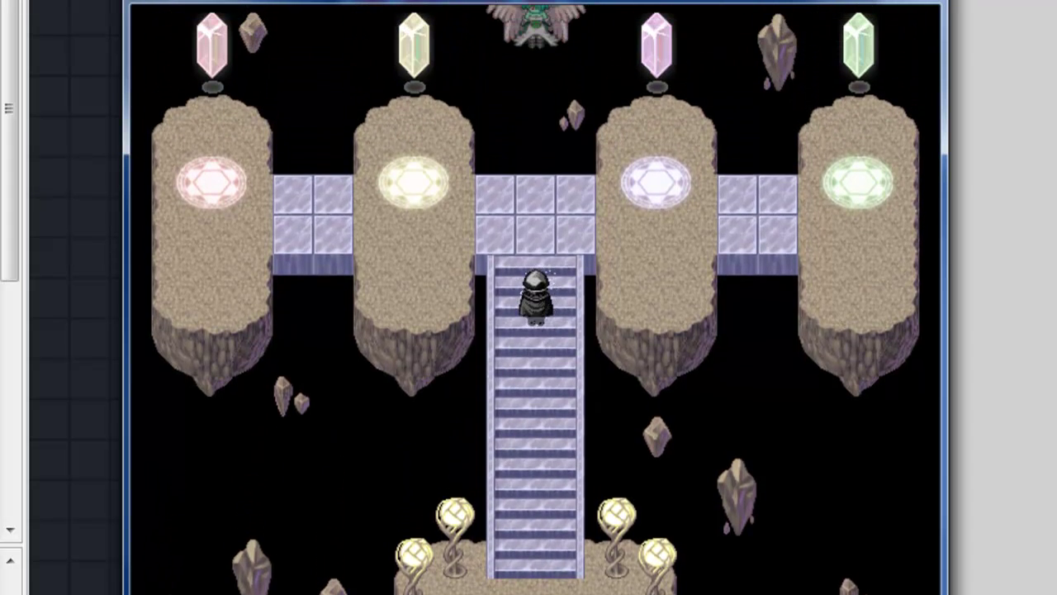
pyautogui.press('Up')
# - Descend and climb the stairs twice more, then walk left onto the pink crystal's platform
pyautogui.press('Down')
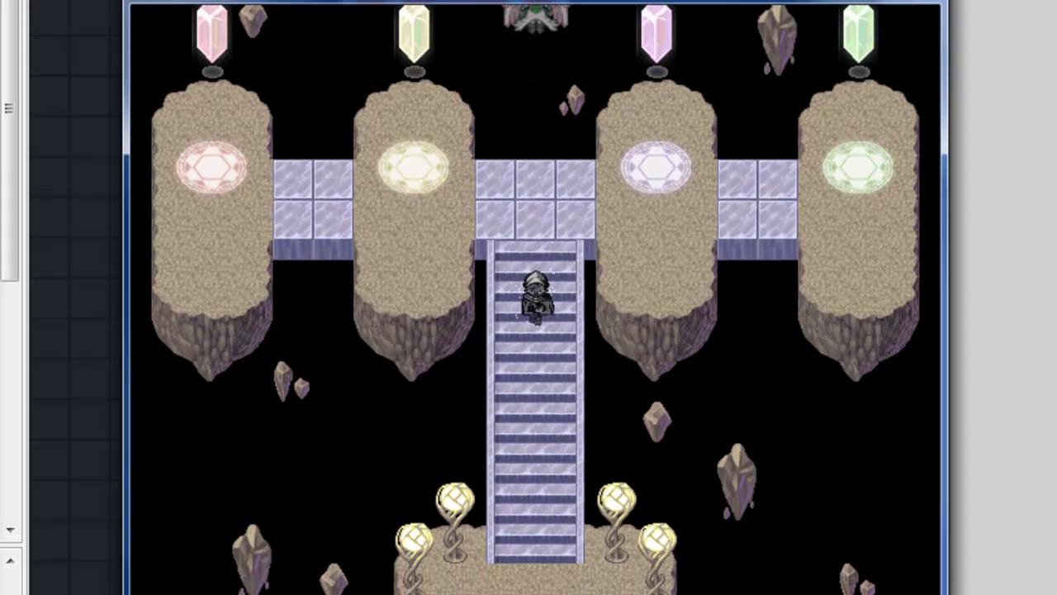
pyautogui.press('Down')
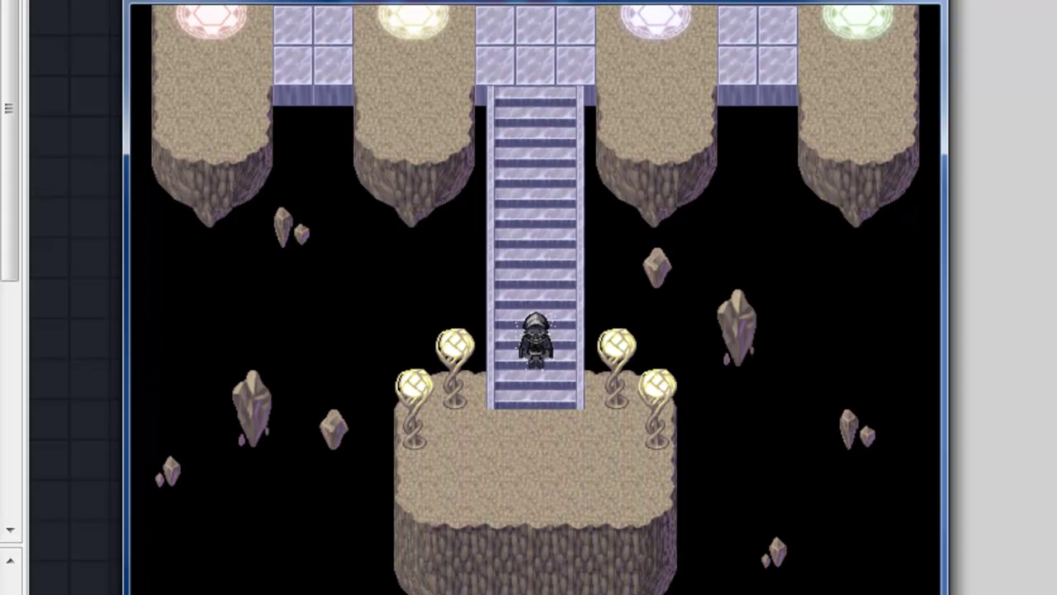
pyautogui.press('Up')
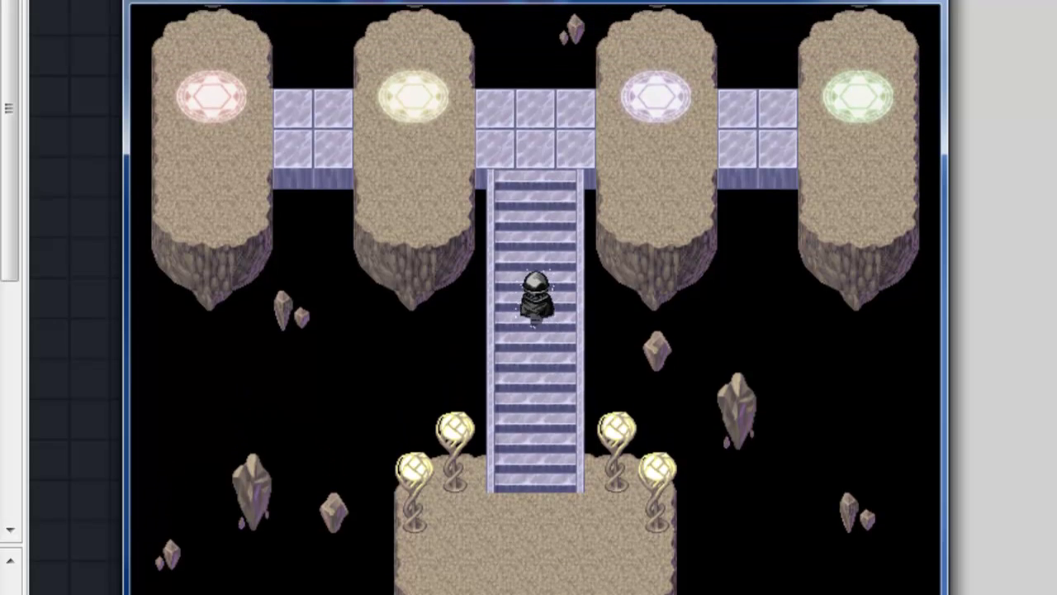
pyautogui.press('Up')
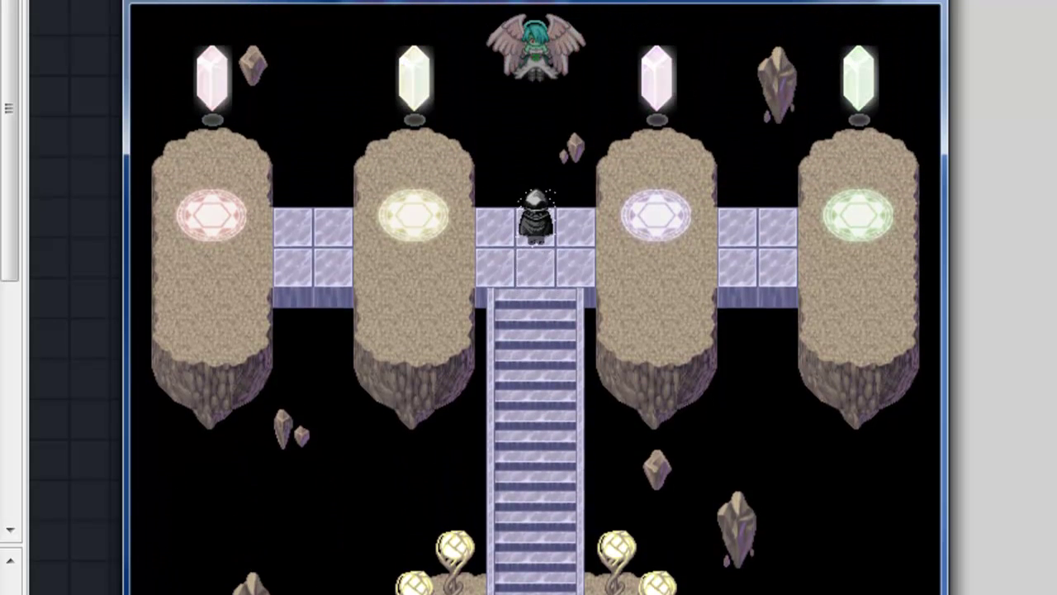
pyautogui.press('Down')
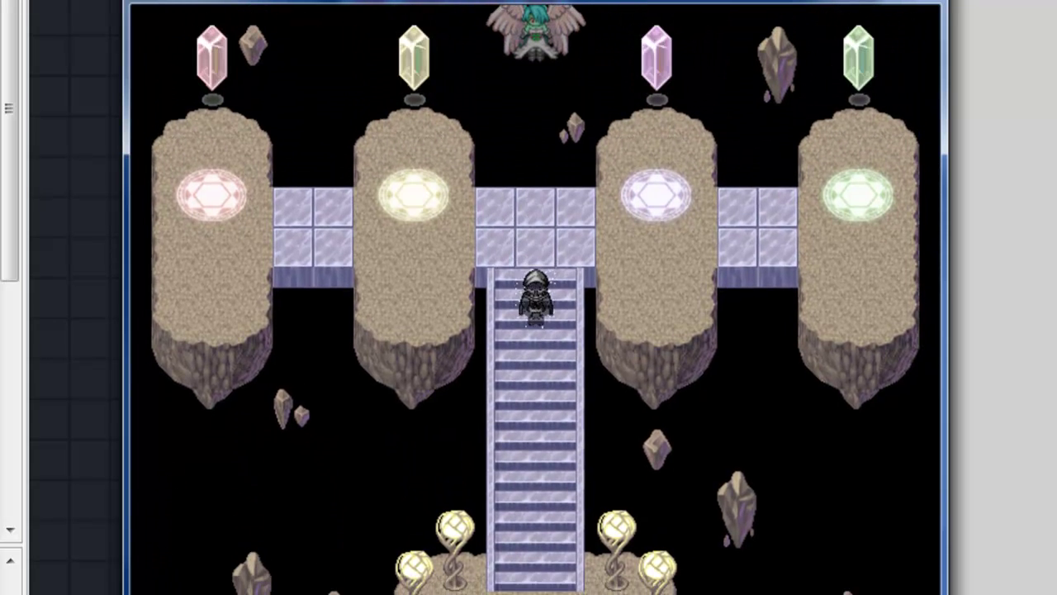
pyautogui.press('Down')
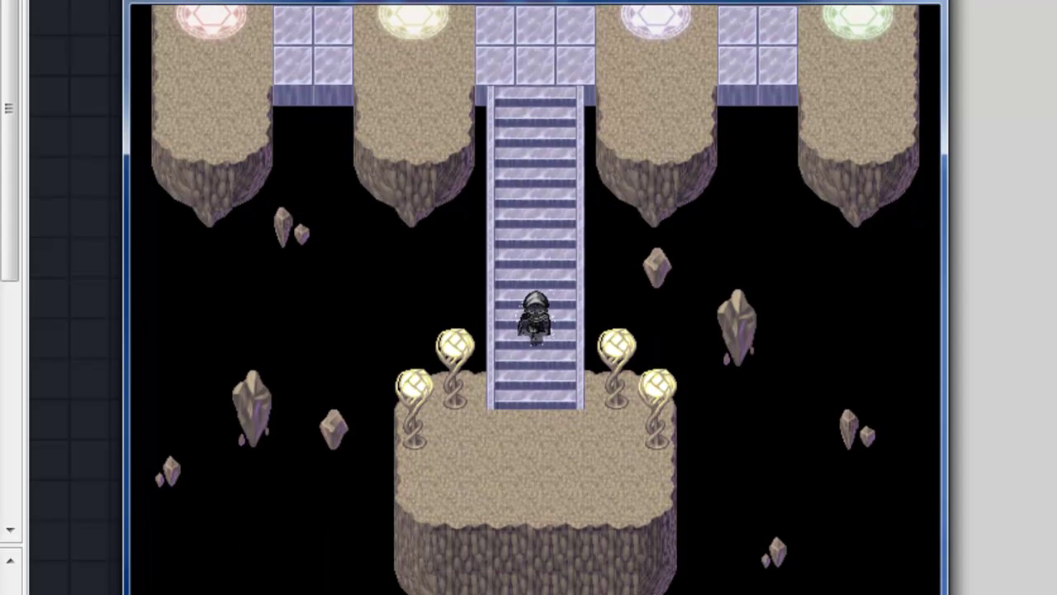
pyautogui.press('Up')
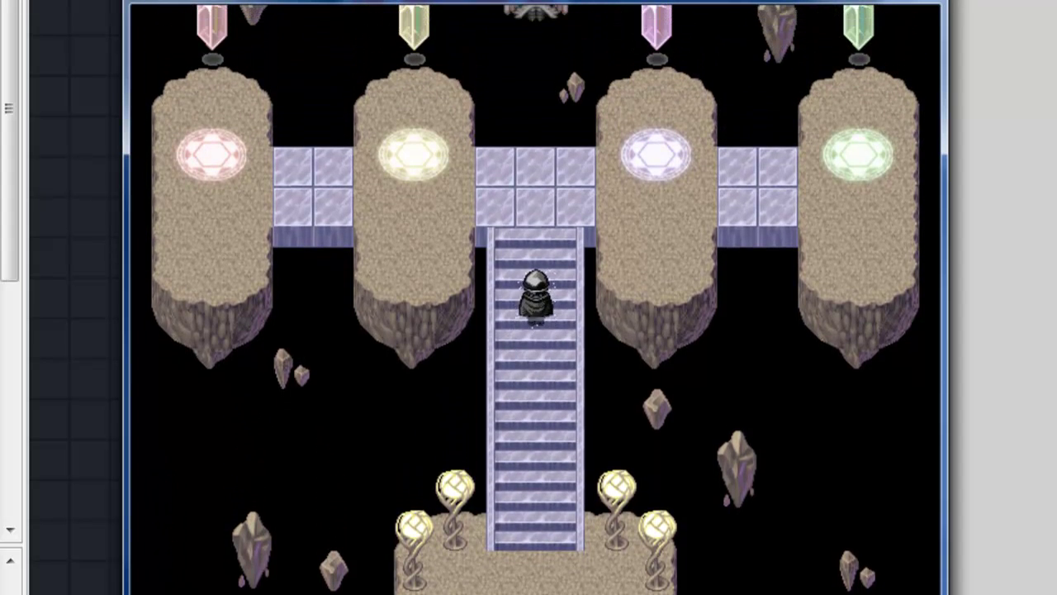
pyautogui.press('Up')
pyautogui.press('Left')
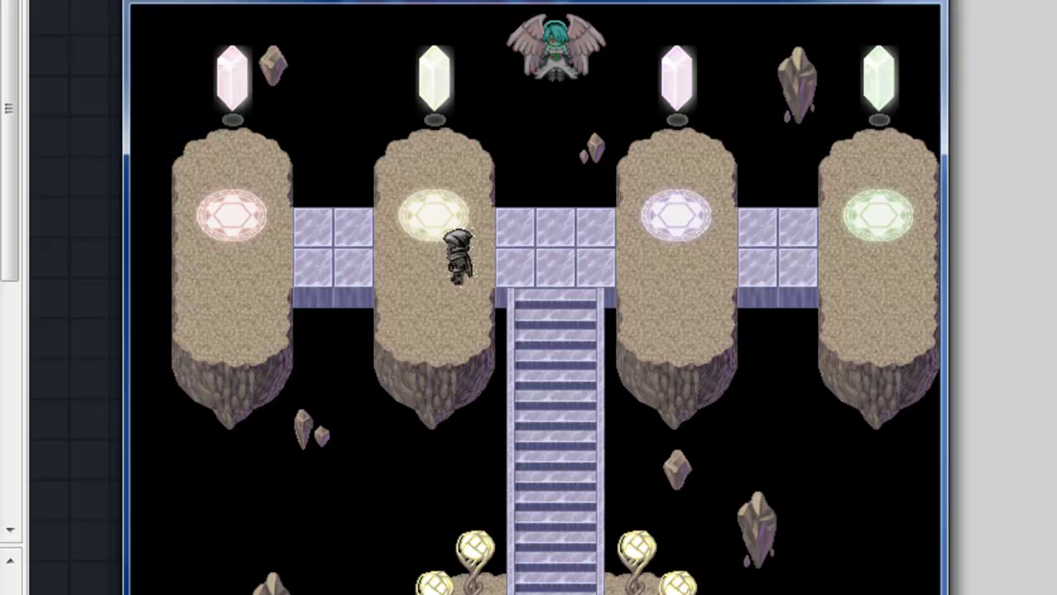
pyautogui.press('Left')
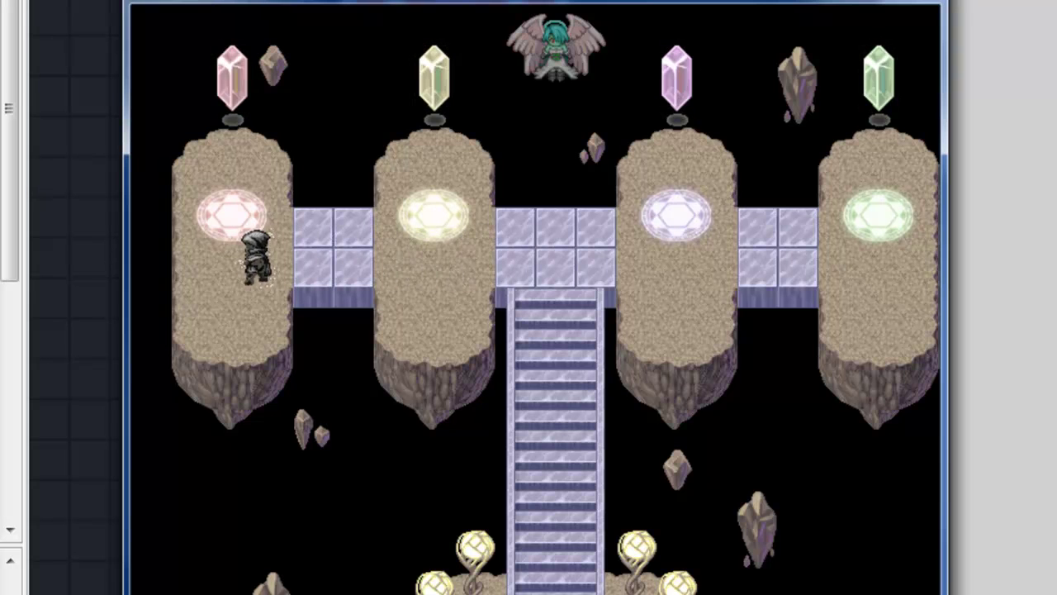
# - Step onto the pink circle, read the Swordsman description, and choose No
pyautogui.press('Right')
pyautogui.press('Left')
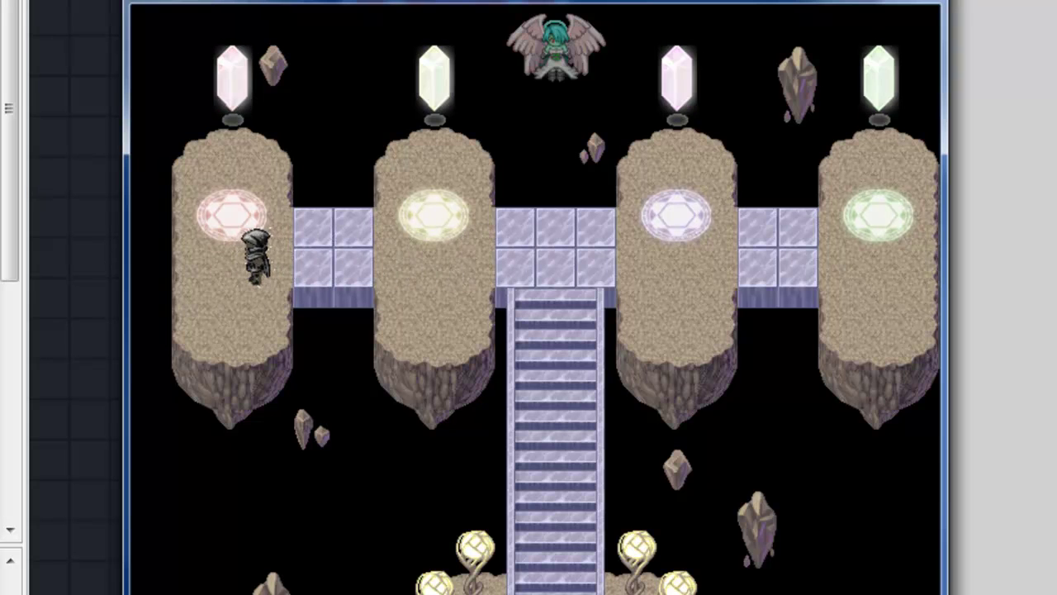
pyautogui.press('Right')
pyautogui.press('Right')
pyautogui.press('Left')
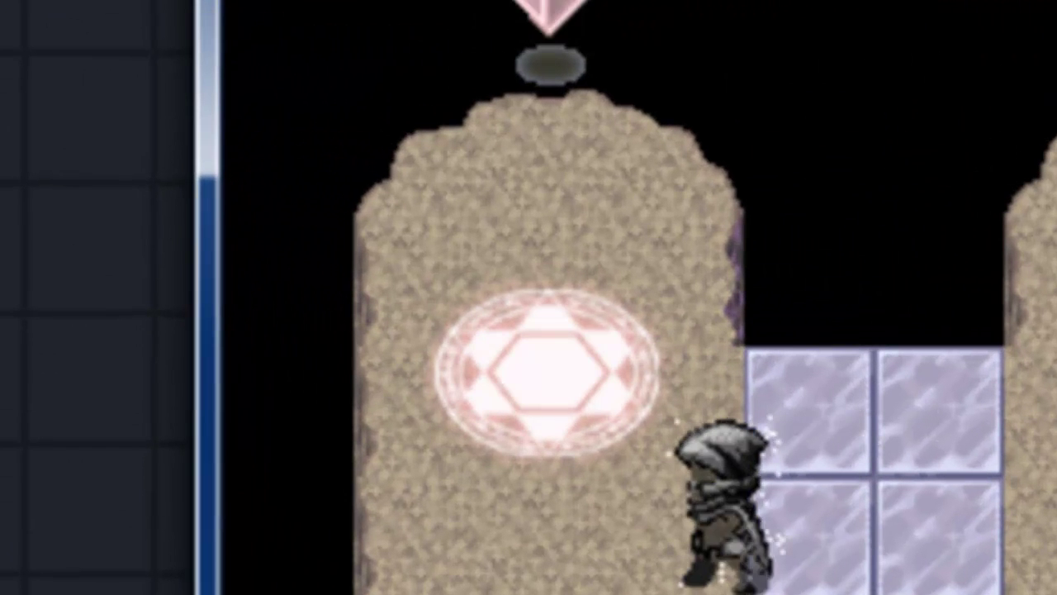
pyautogui.press('Right')
pyautogui.press('Left')
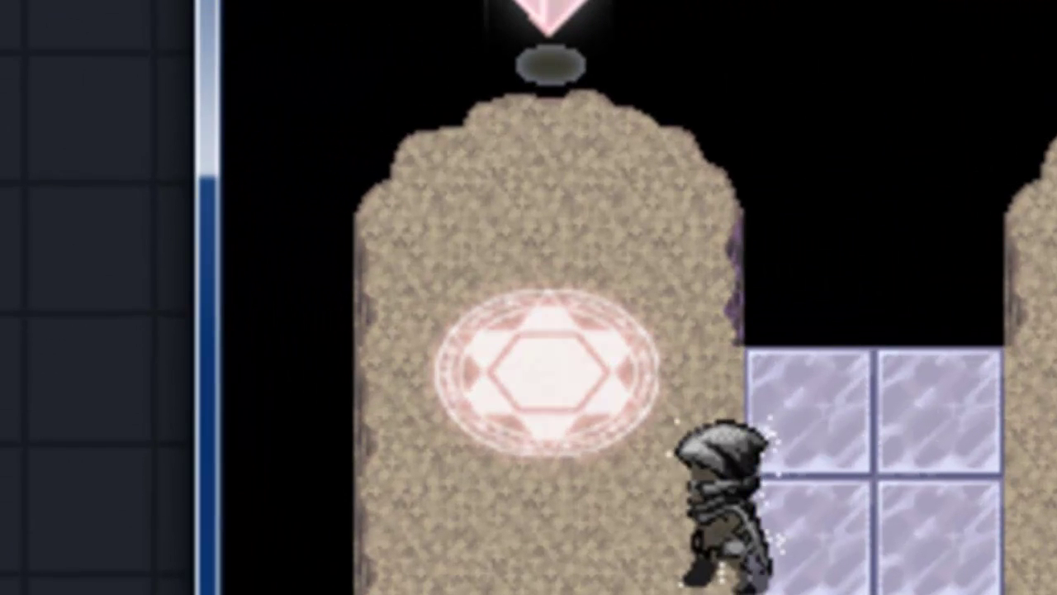
pyautogui.press('Up')
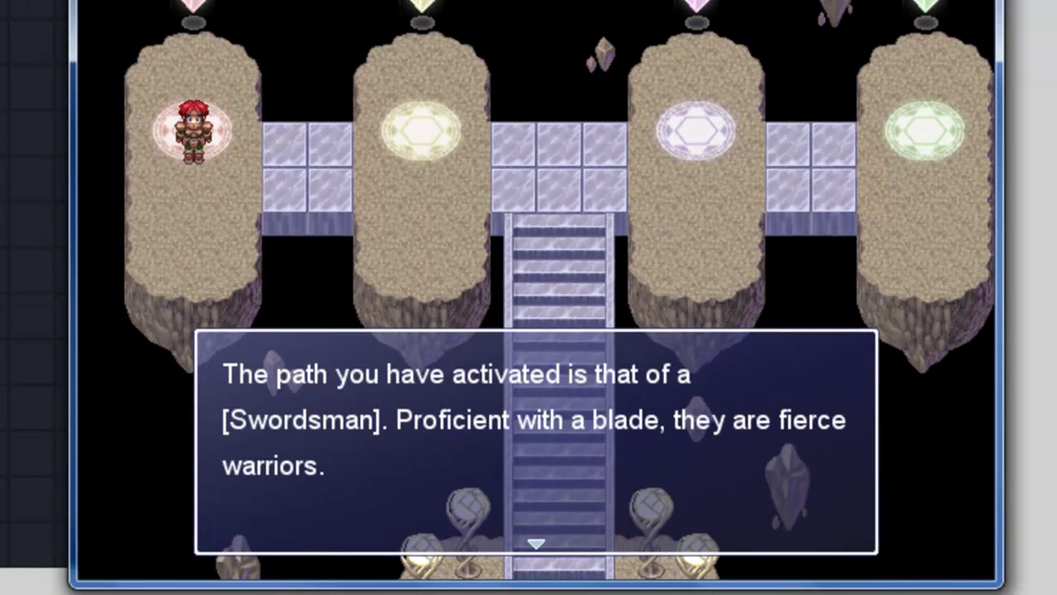
pyautogui.press('Return')
pyautogui.press('Down')
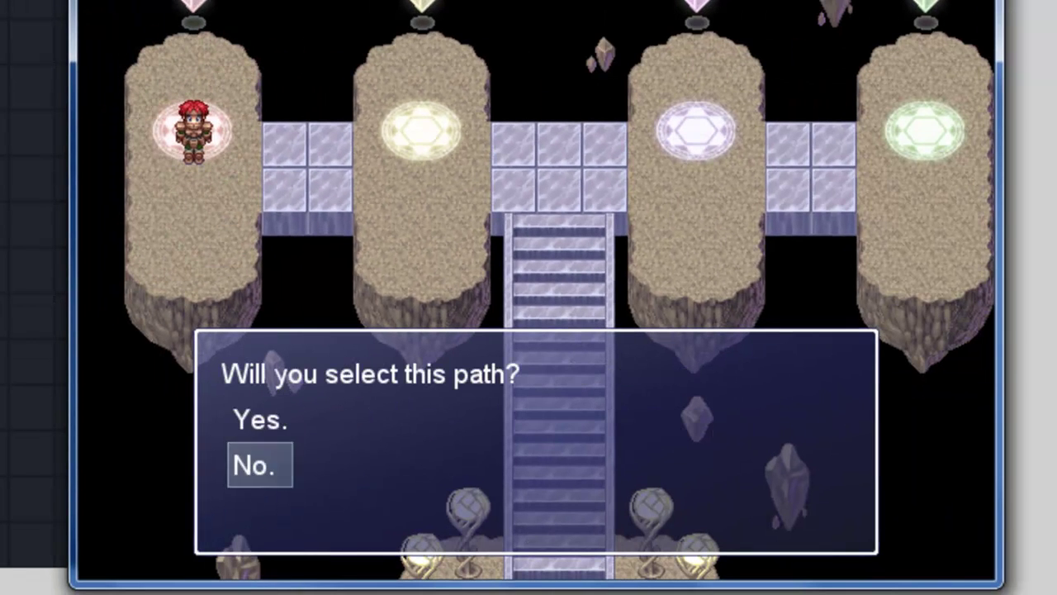
pyautogui.press('Up')
pyautogui.press('Down')
pyautogui.press('Return')
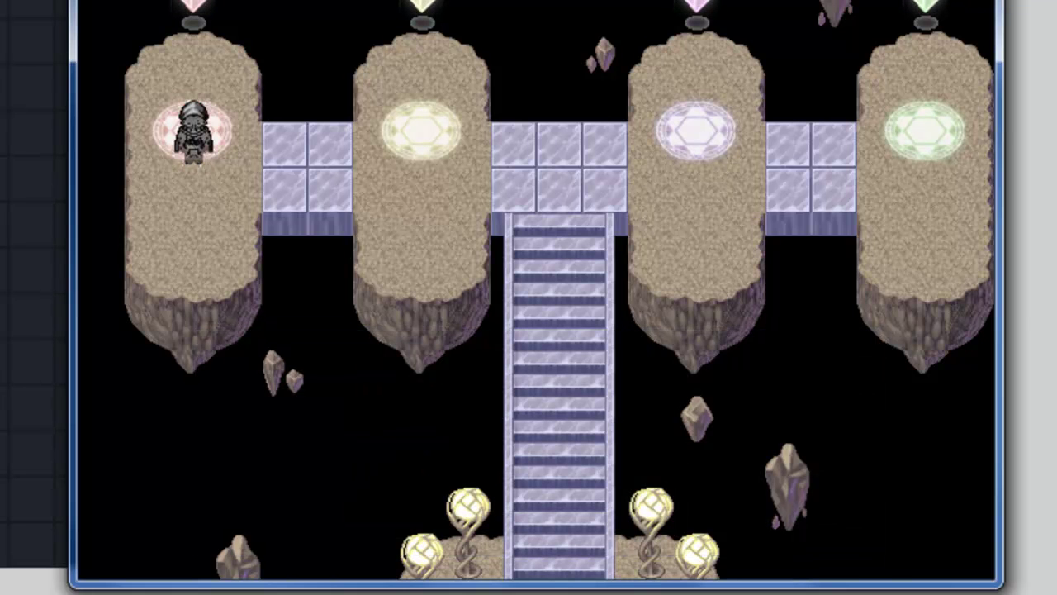
# - Preview and decline the Archer path on the yellow circle, then the Seer path
pyautogui.press('Down')
pyautogui.press('Right')
pyautogui.press('Right')
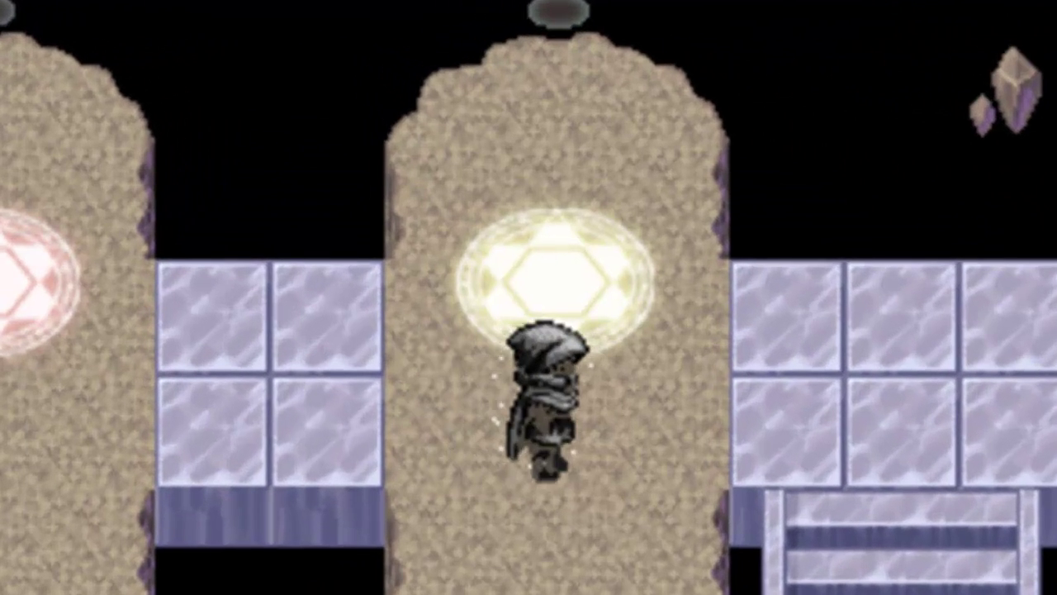
pyautogui.press('Up')
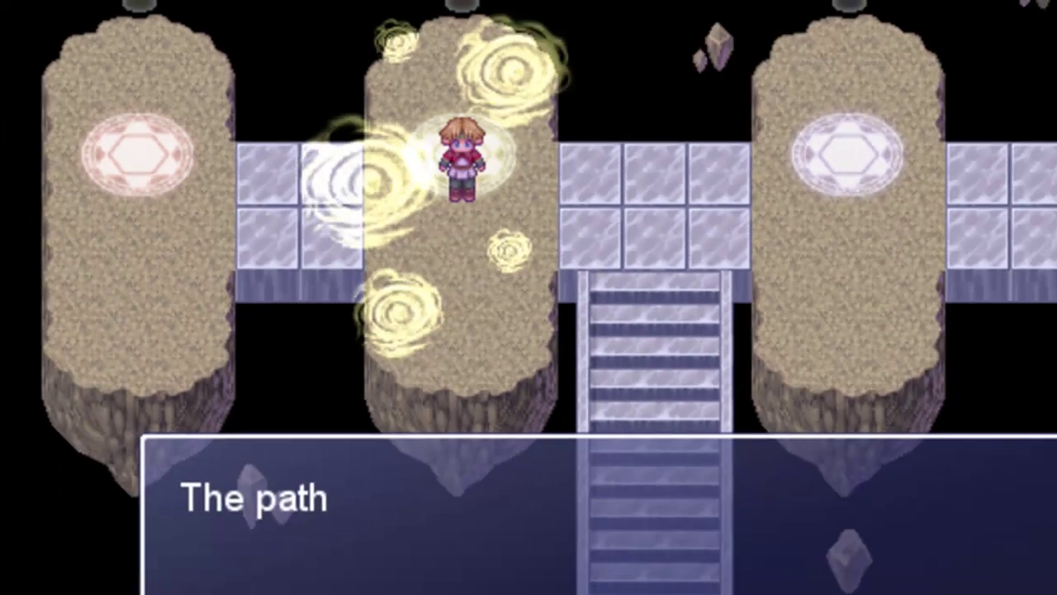
pyautogui.press('Return')
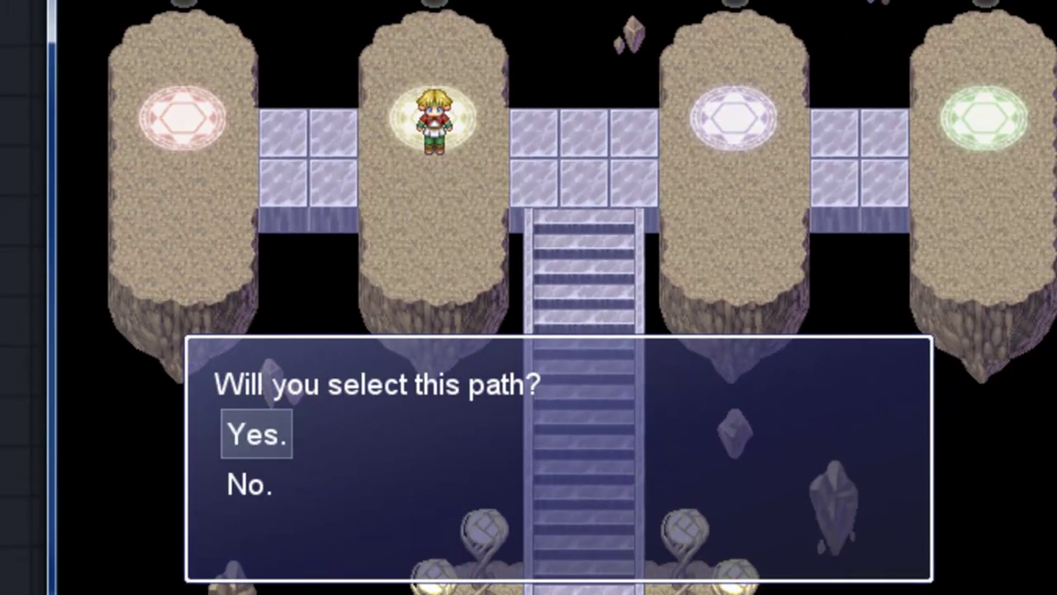
pyautogui.press('Down')
pyautogui.press('Return')
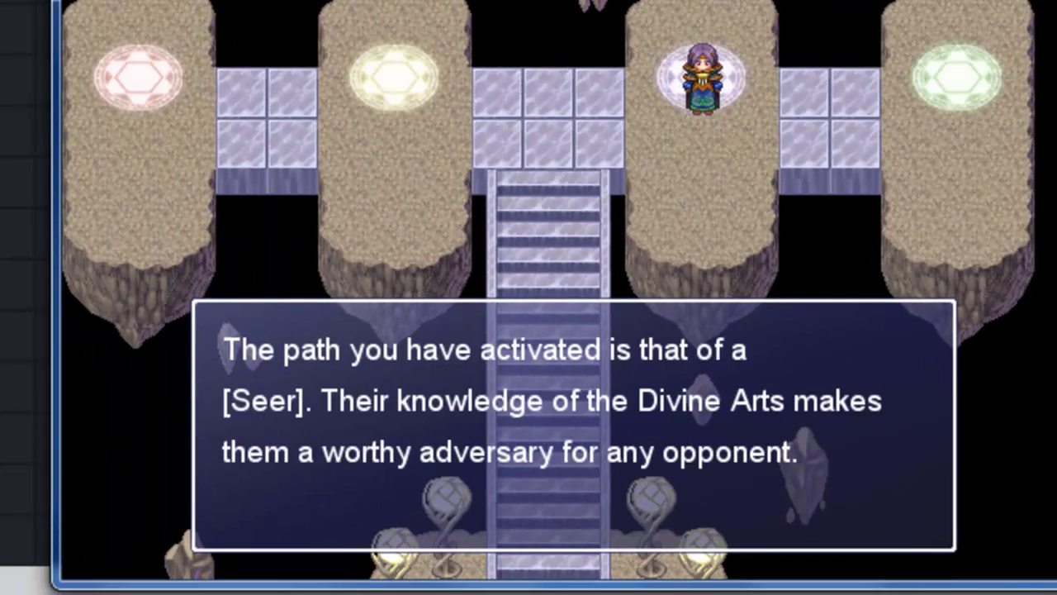
pyautogui.press('Return')
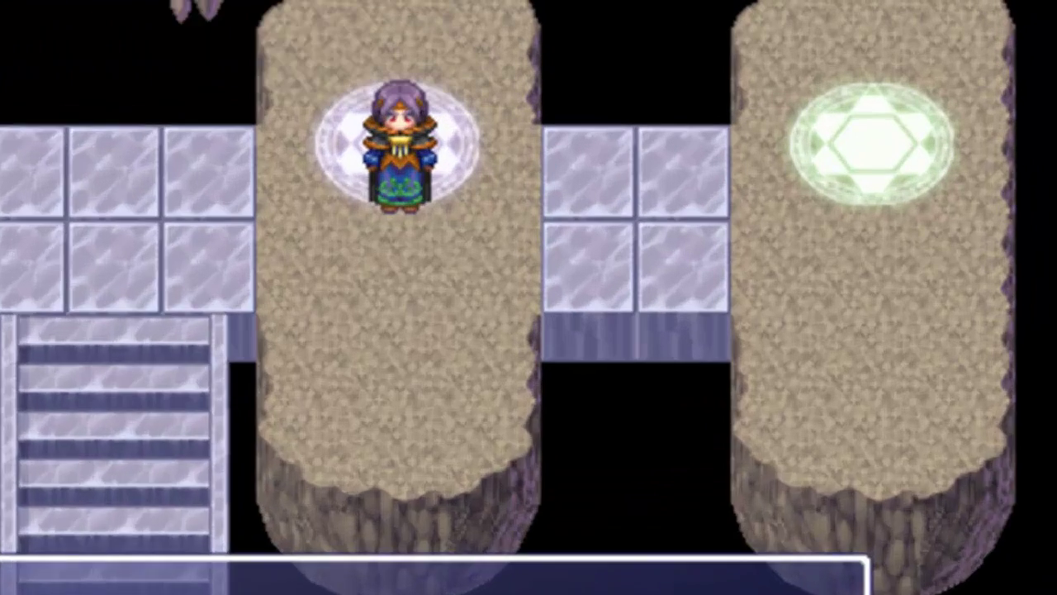
pyautogui.press('Return')
# - Preview and decline the Thief path on the green circle, then head back left
pyautogui.press('Right')
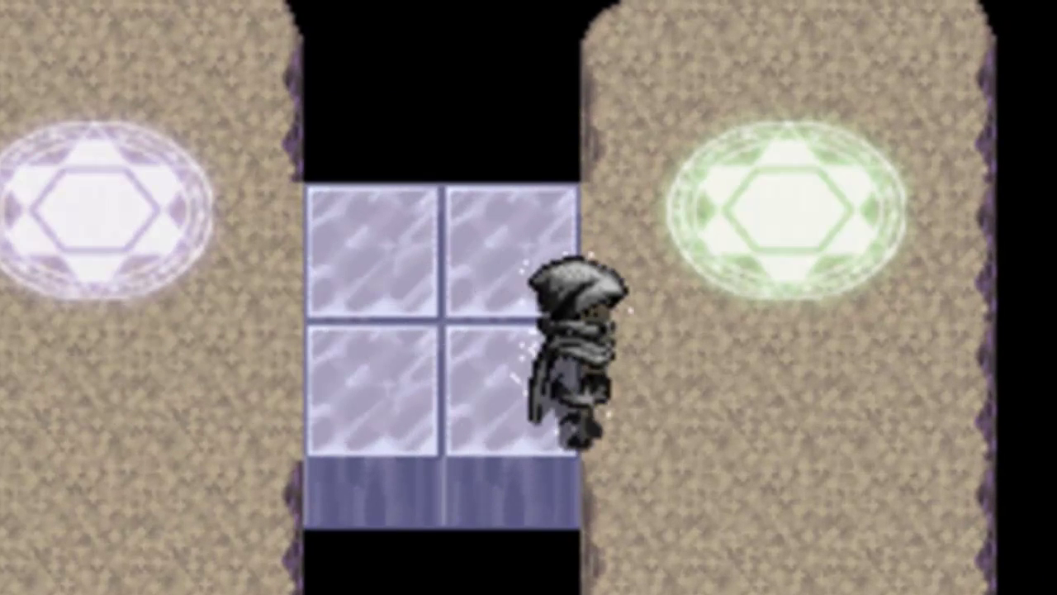
pyautogui.press('Up')
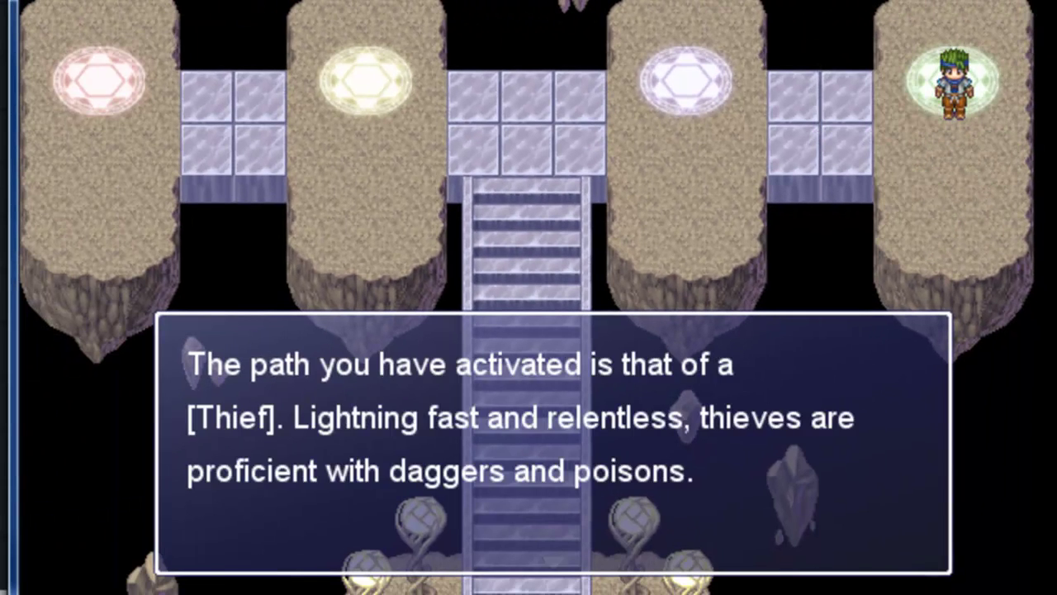
pyautogui.press('Return')
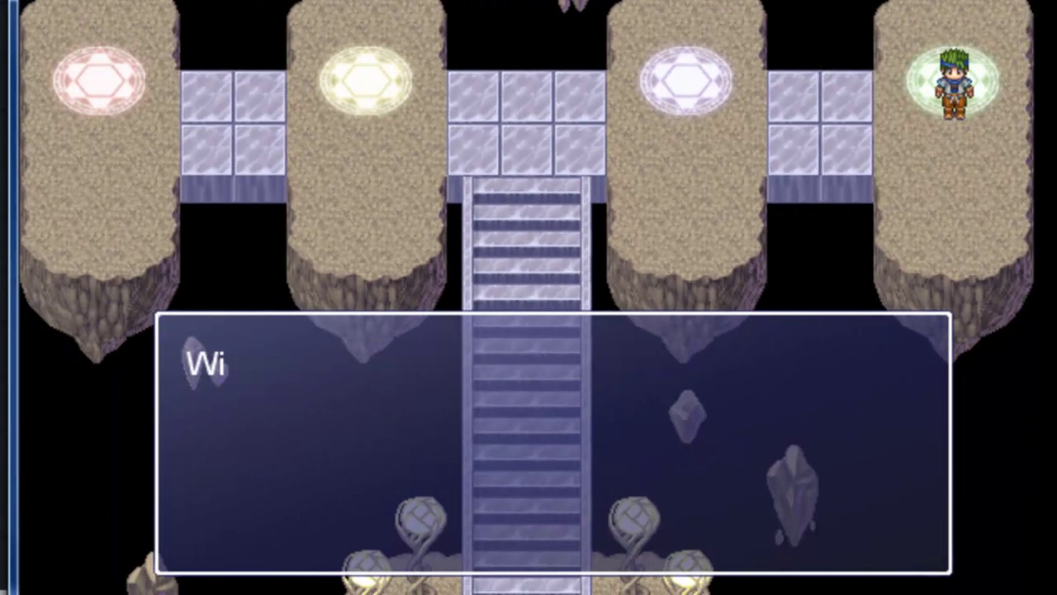
pyautogui.press('Down')
pyautogui.press('Return')
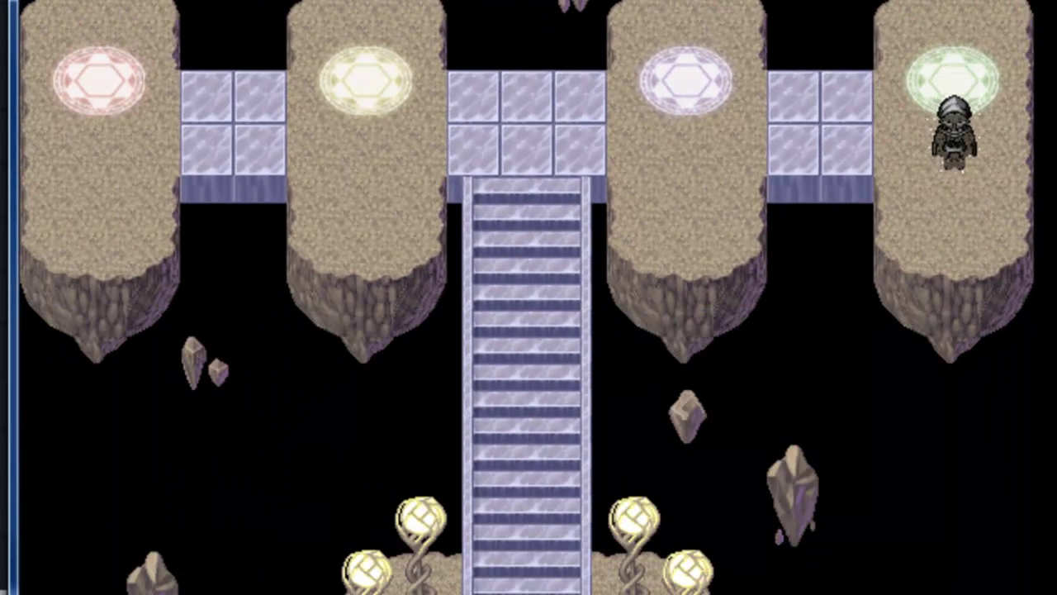
pyautogui.press('Down')
pyautogui.press('Left')
pyautogui.press('Left')
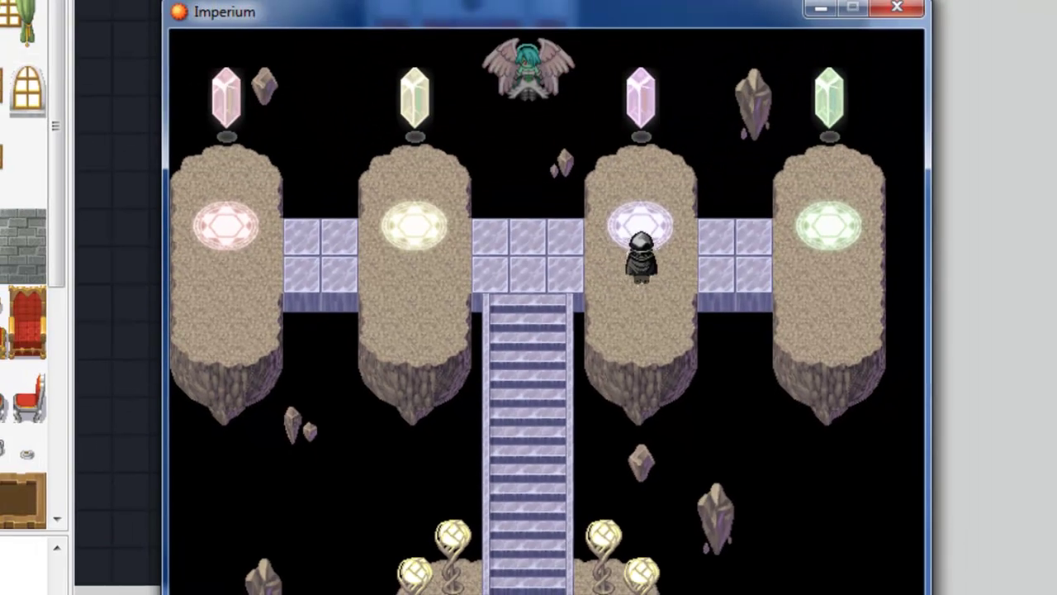
# - Step onto the purple circle and advance past the [Seer] message to the Yes./No. choice
pyautogui.press('Up')
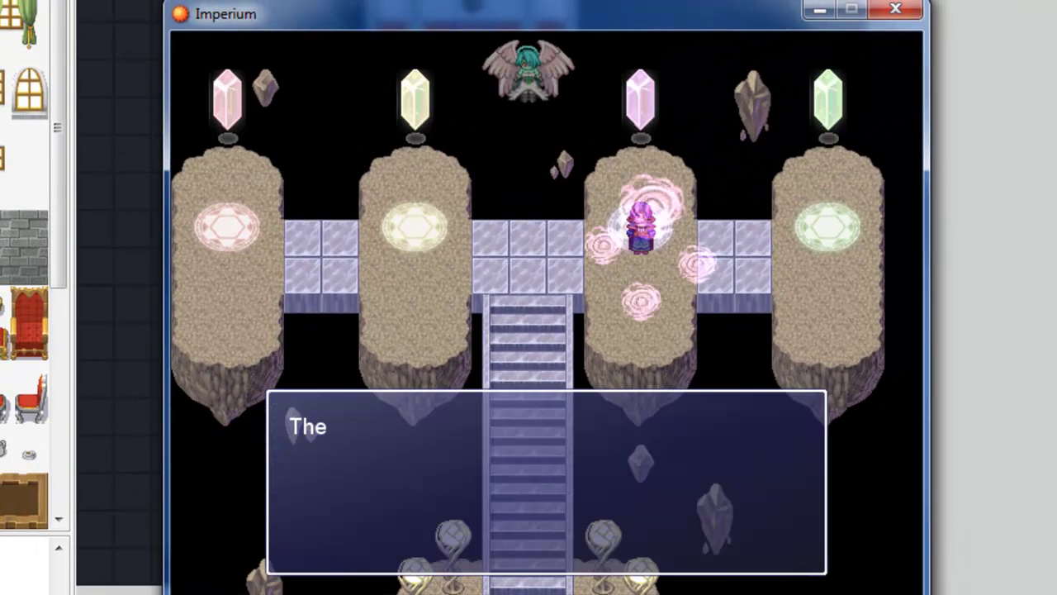
pyautogui.press('Return')
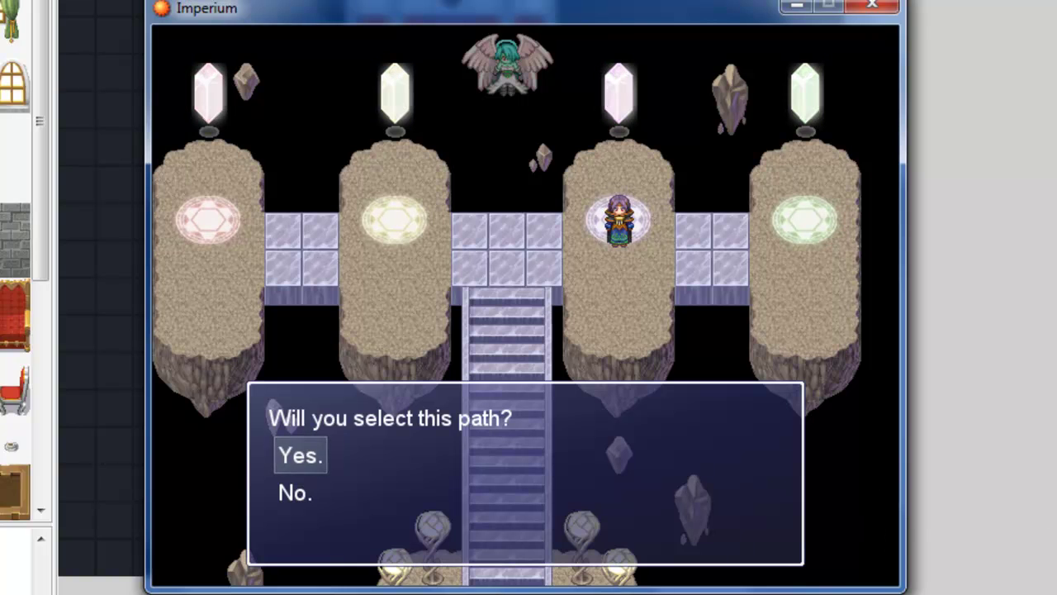
# - Accept the Seer path, keep the name Seer with OK, and dismiss the farewell message
pyautogui.press('Return')
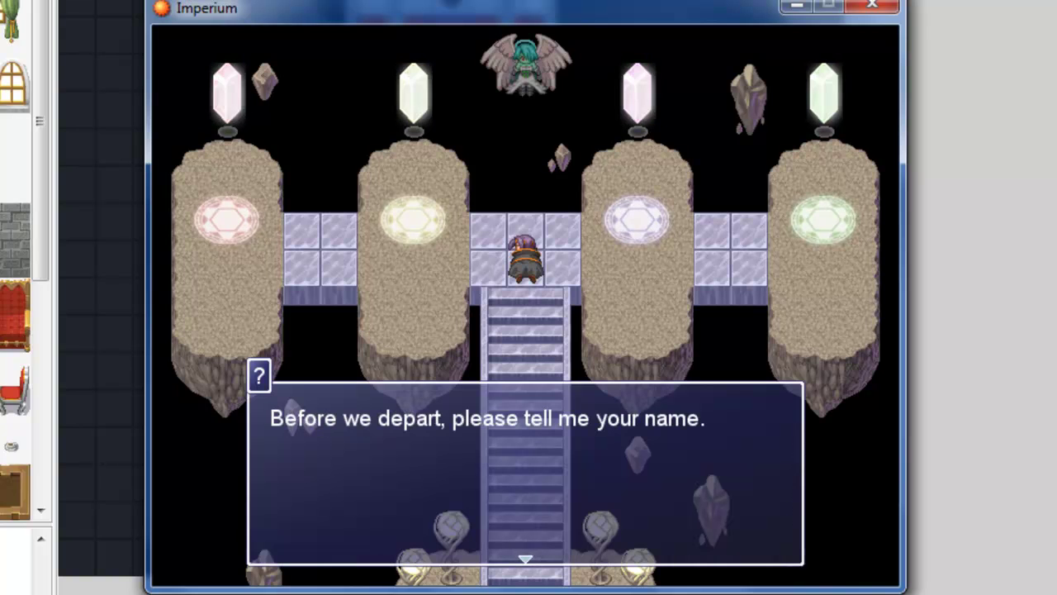
pyautogui.press('Return')
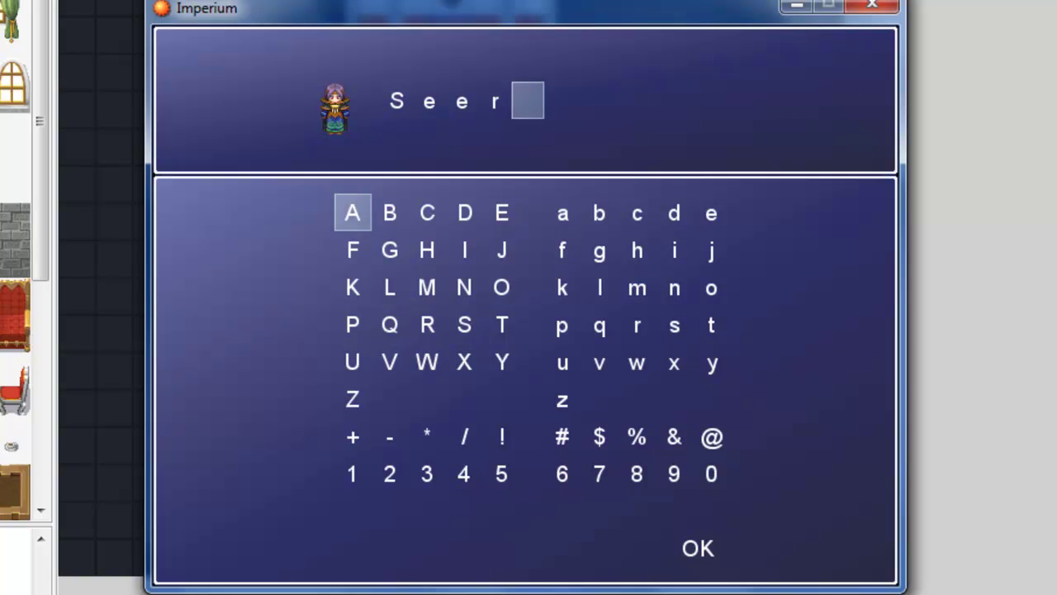
pyautogui.press('Right')
pyautogui.press('Right')
pyautogui.press('Right')
pyautogui.press('Right')
pyautogui.press('Right')
pyautogui.press('Right')
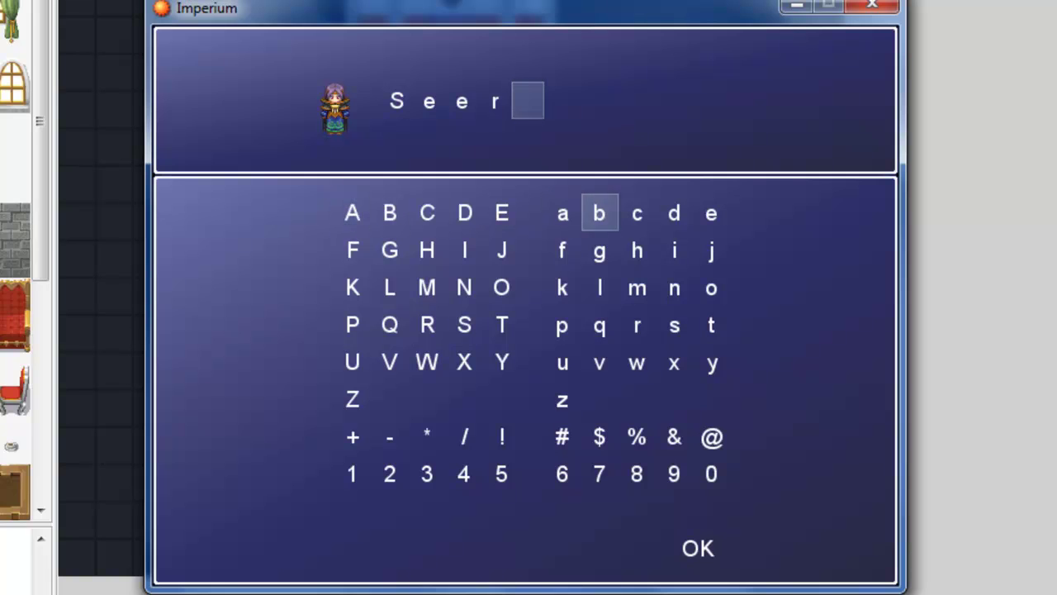
pyautogui.press('Right')
pyautogui.press('Right')
pyautogui.press('Left')
pyautogui.press('Left')
pyautogui.press('Left')
pyautogui.press('Left')
pyautogui.press('Left')
pyautogui.press('Left')
pyautogui.press('Left')
pyautogui.press('Left')
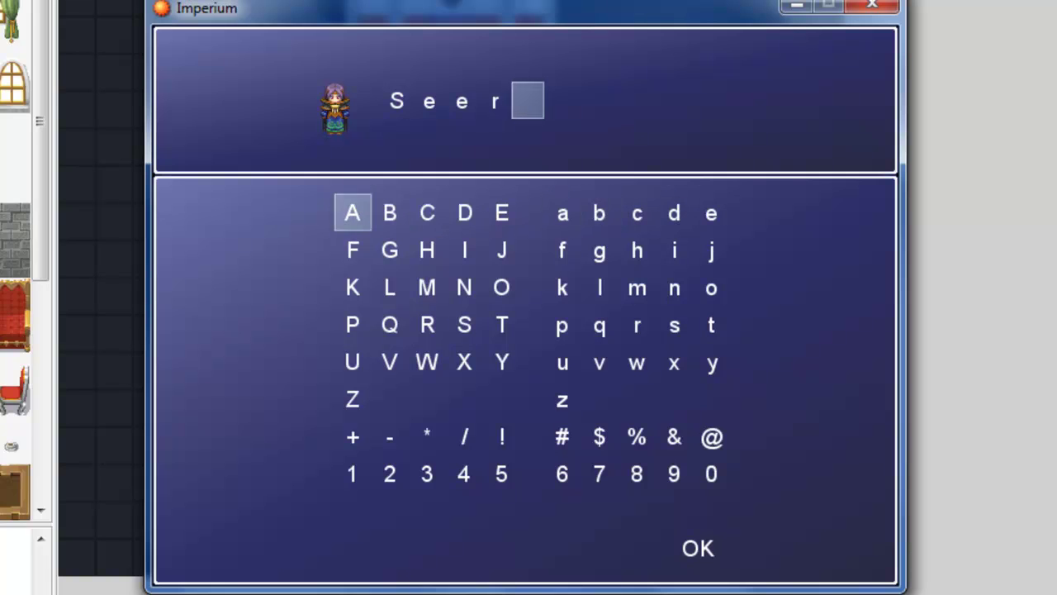
pyautogui.press('Right')
pyautogui.press('Right')
pyautogui.press('Right')
pyautogui.press('Right')
pyautogui.press('Right')
pyautogui.press('Right')
pyautogui.press('Right')
pyautogui.press('Right')
pyautogui.press('Up')
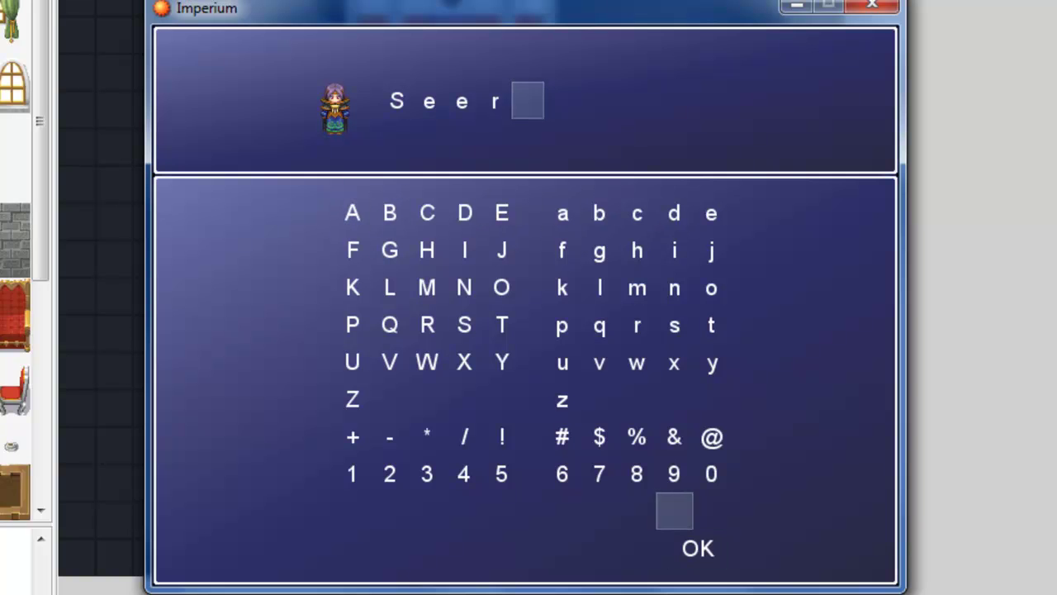
pyautogui.press('Down')
pyautogui.press('Return')
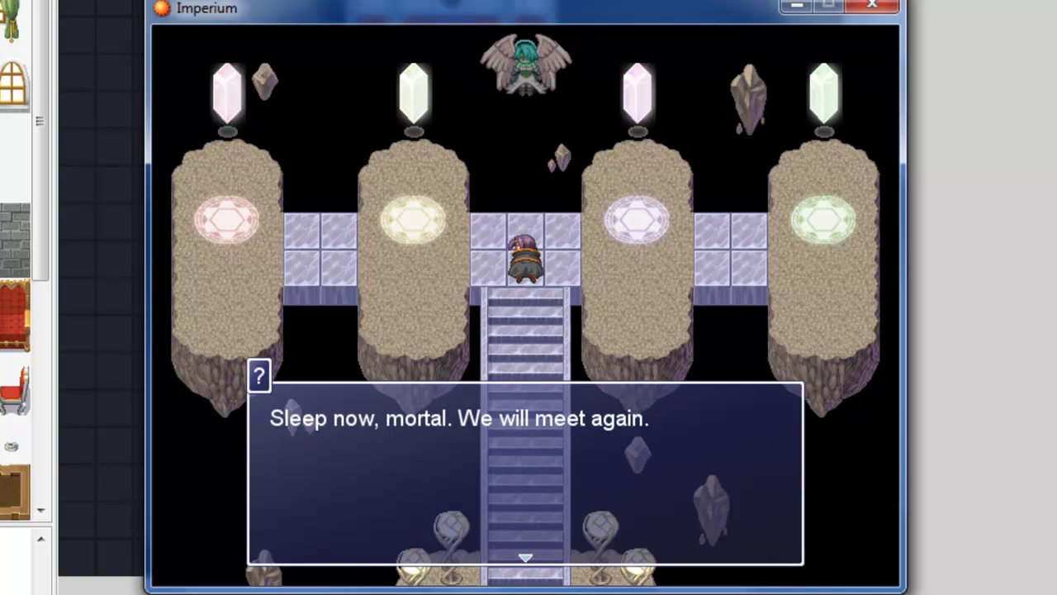
pyautogui.press('Return')
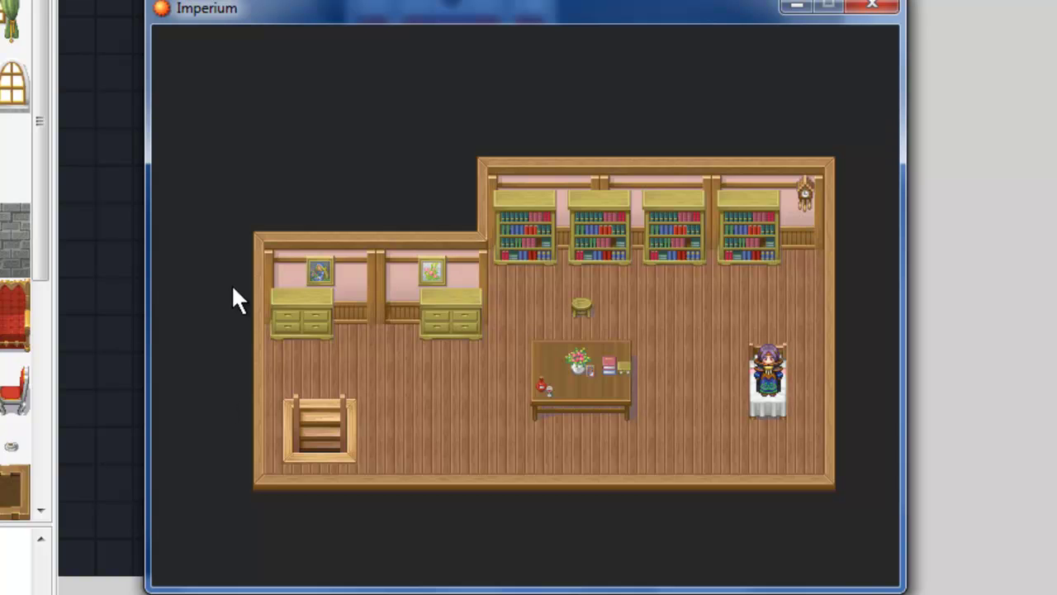
# - Close the playtest window to return to the editor
pyautogui.click(869, 8)
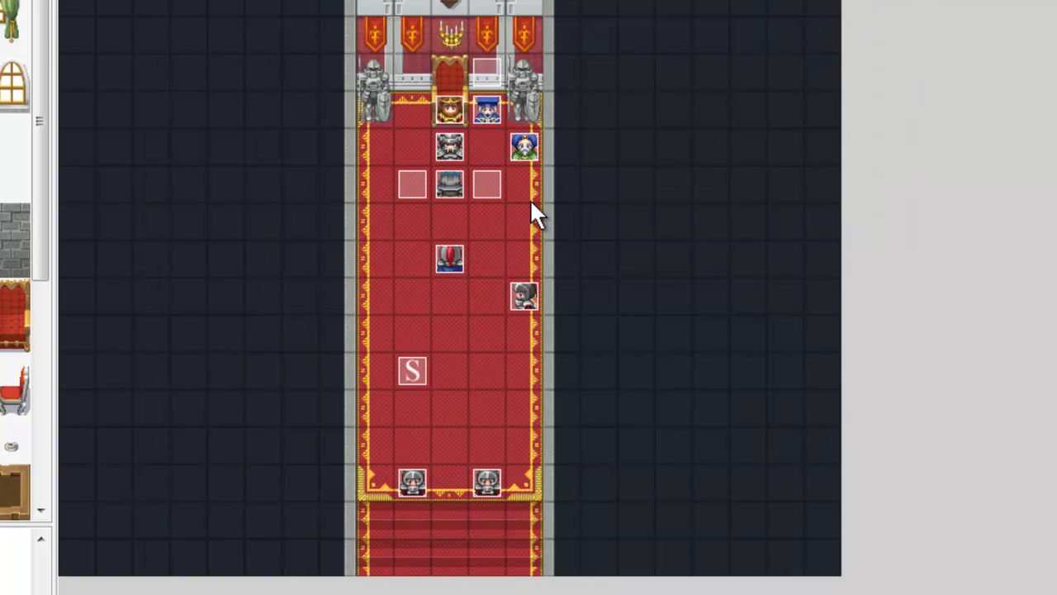